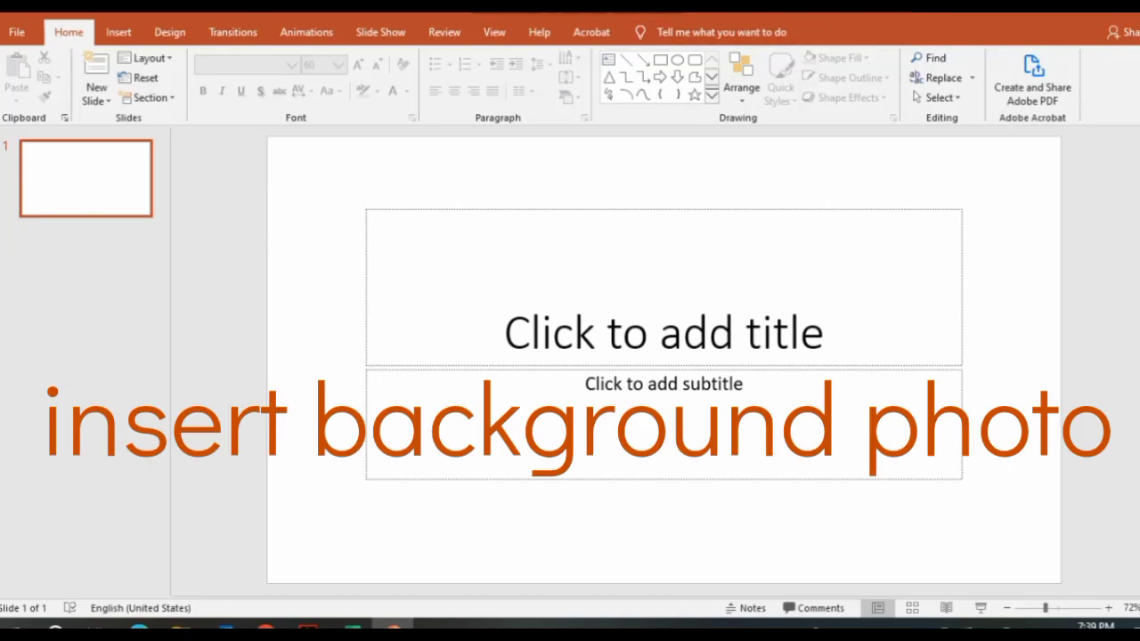
- Check the empty title and subtitle placeholders, deselect them, and bring up the Insert ribbon
{"action": "left_click", "coordinate": [664, 331]}
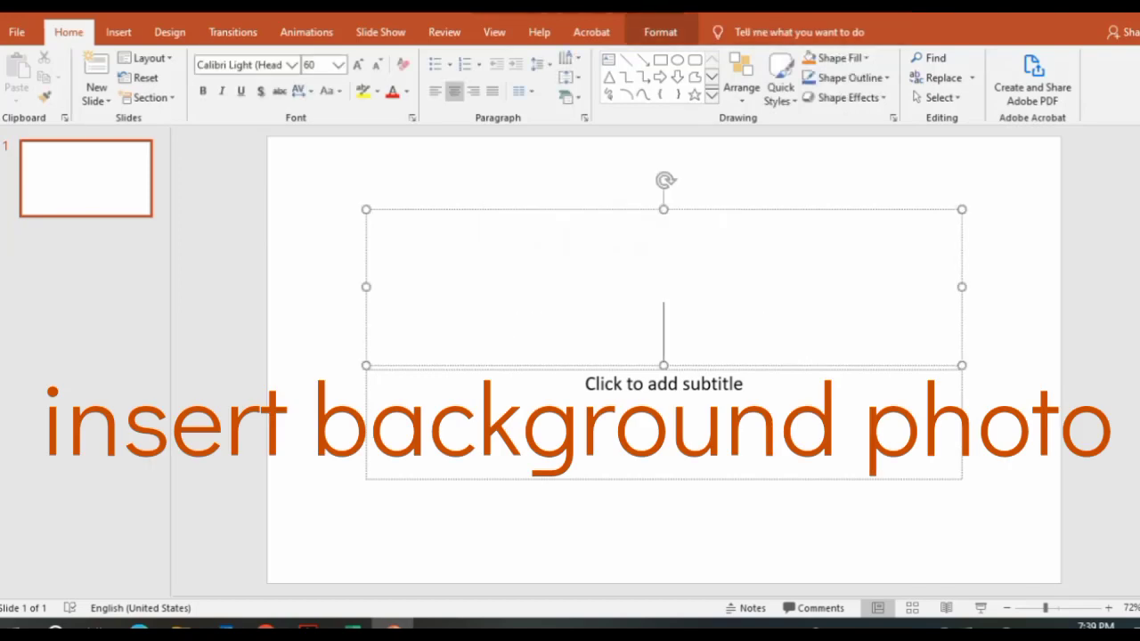
{"action": "left_click", "coordinate": [664, 383]}
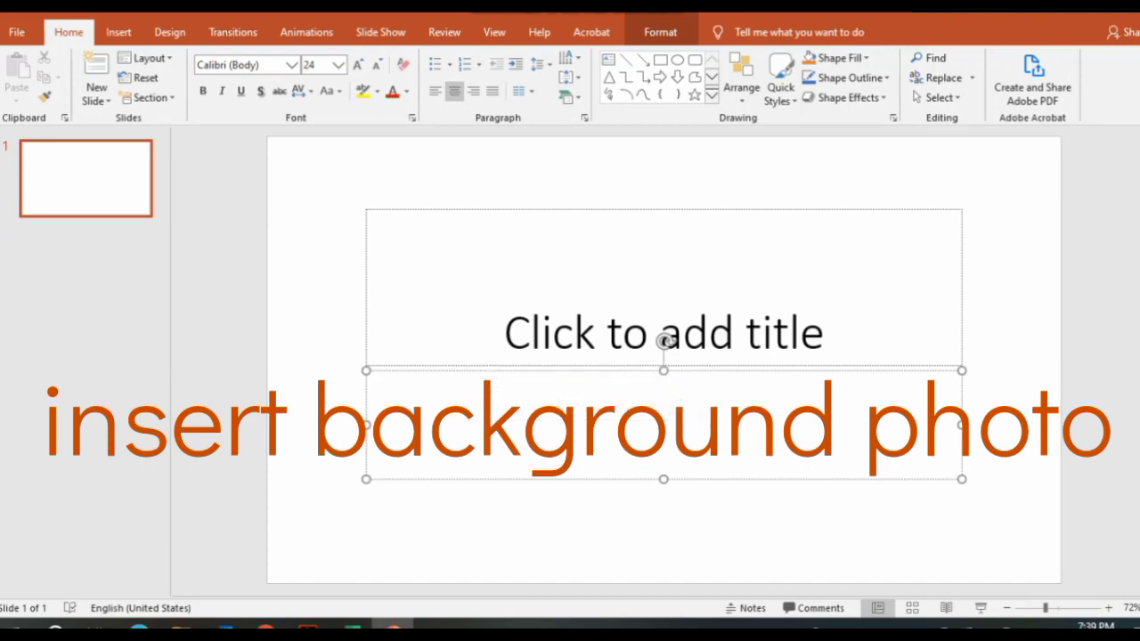
{"action": "key", "text": "Escape"}
{"action": "key", "text": "Escape"}
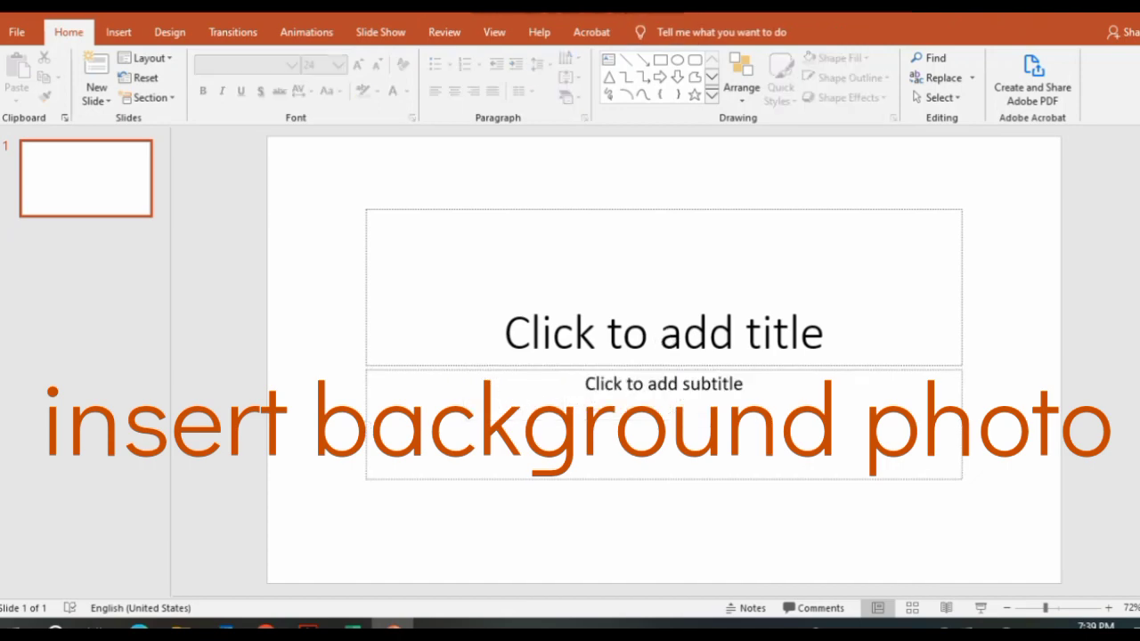
{"action": "left_click", "coordinate": [119, 32]}
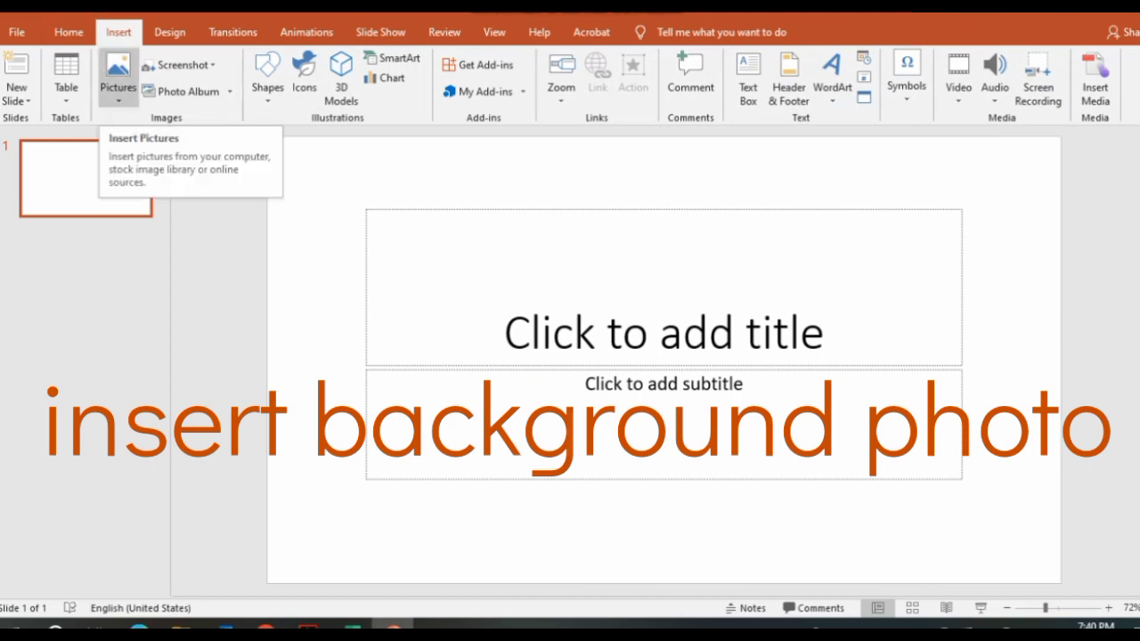
- Insert the 'images' road landscape picture from this device onto the slide
{"action": "left_click", "coordinate": [118, 80]}
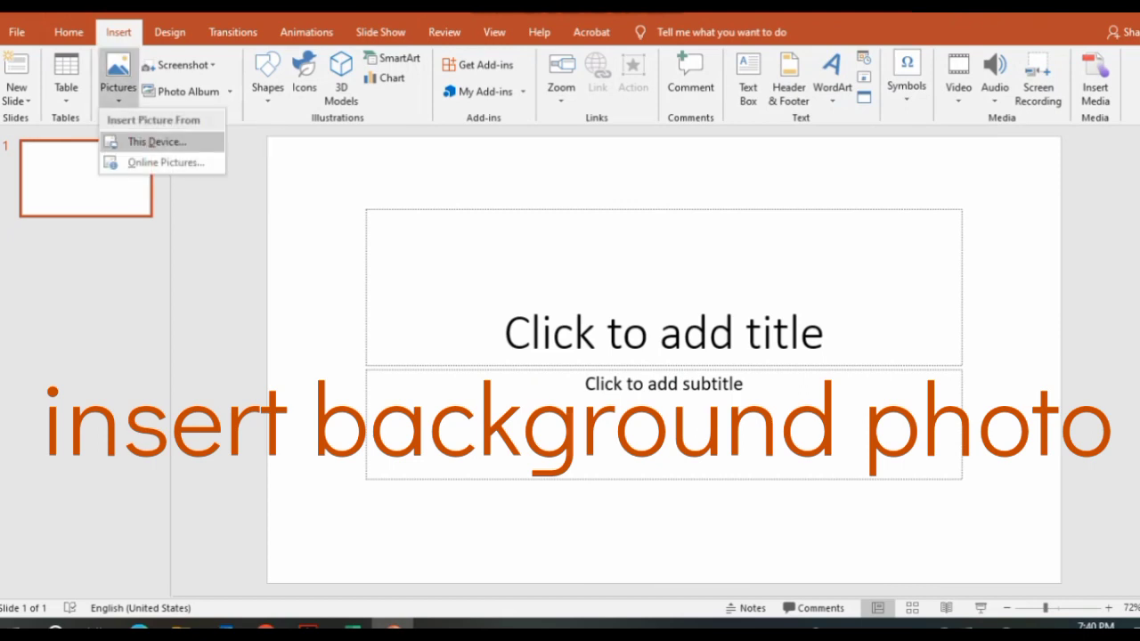
{"action": "left_click", "coordinate": [155, 142]}
{"action": "left_click", "coordinate": [337, 134]}
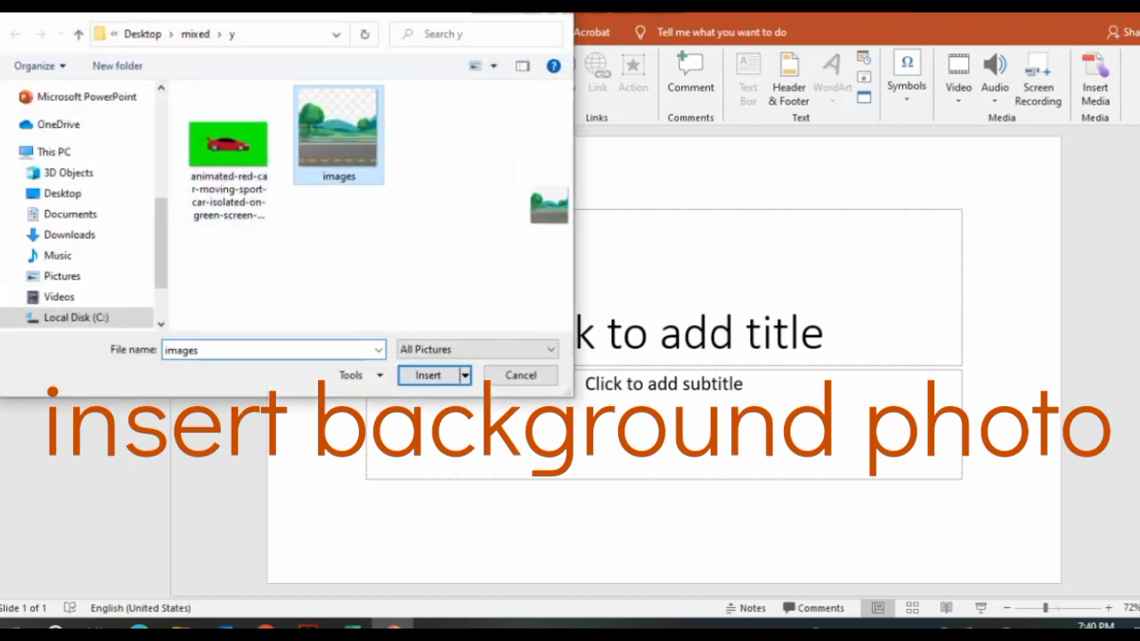
{"action": "left_click", "coordinate": [427, 375]}
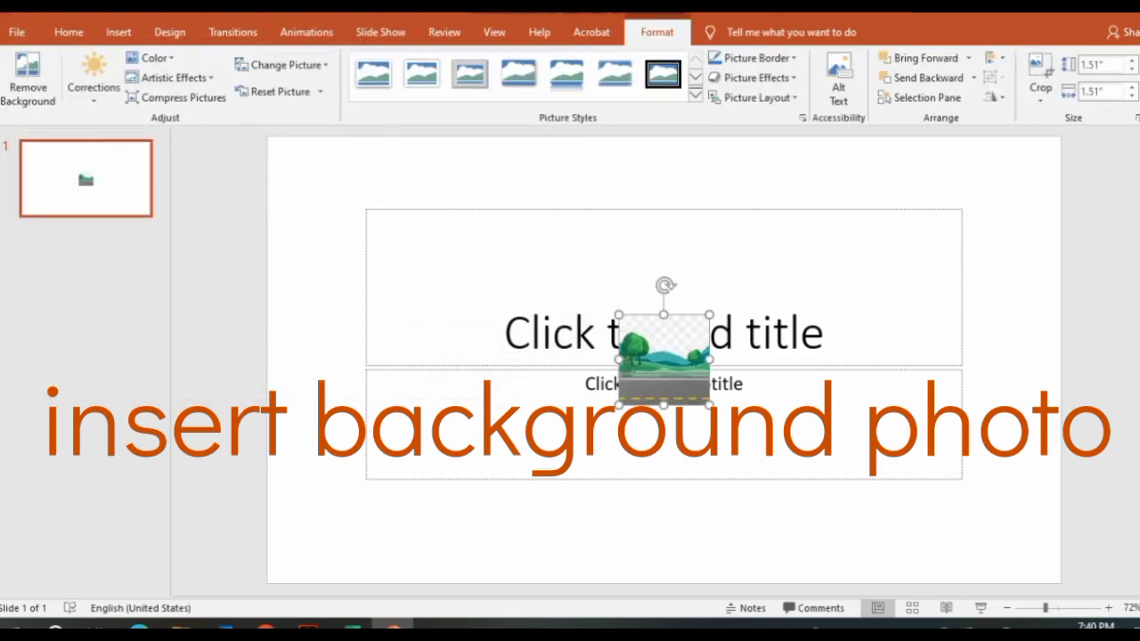
{"action": "left_click", "coordinate": [802, 418]}
- Stretch the road picture by its handles until it covers the whole slide
{"action": "left_click", "coordinate": [664, 357]}
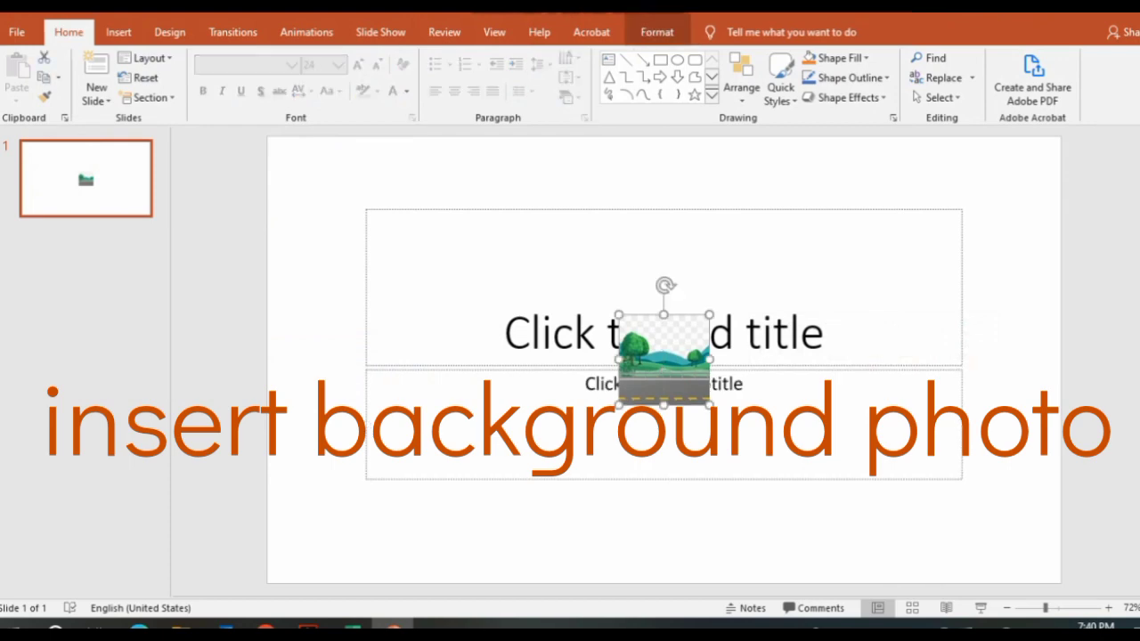
{"action": "left_click_drag", "start_coordinate": [709, 406], "coordinate": [943, 592]}
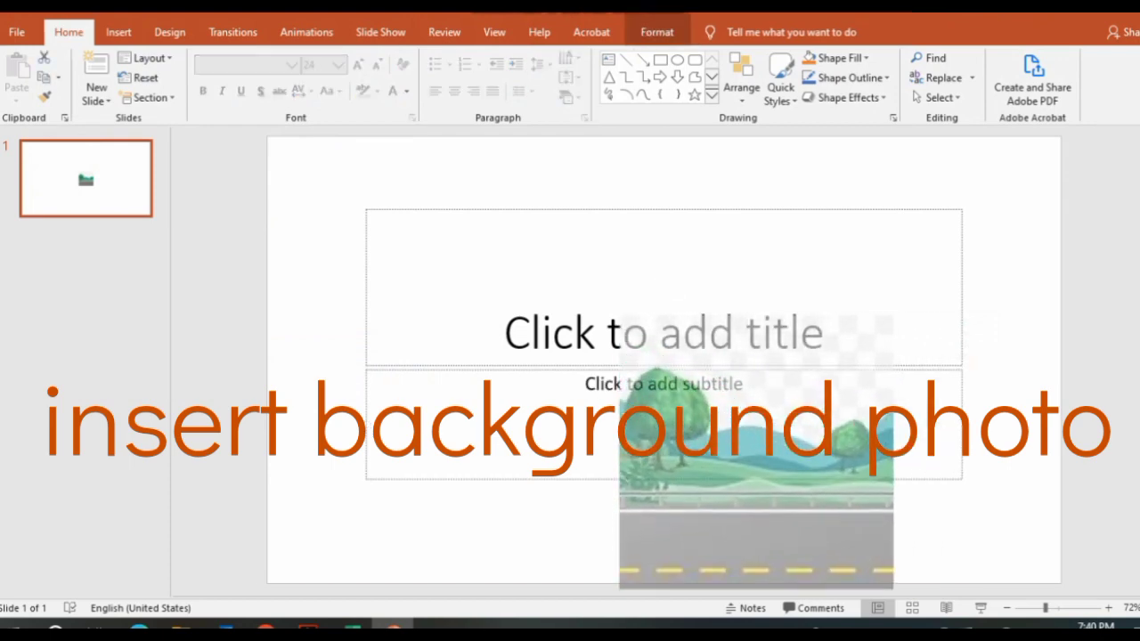
{"action": "left_click_drag", "start_coordinate": [943, 593], "coordinate": [888, 580]}
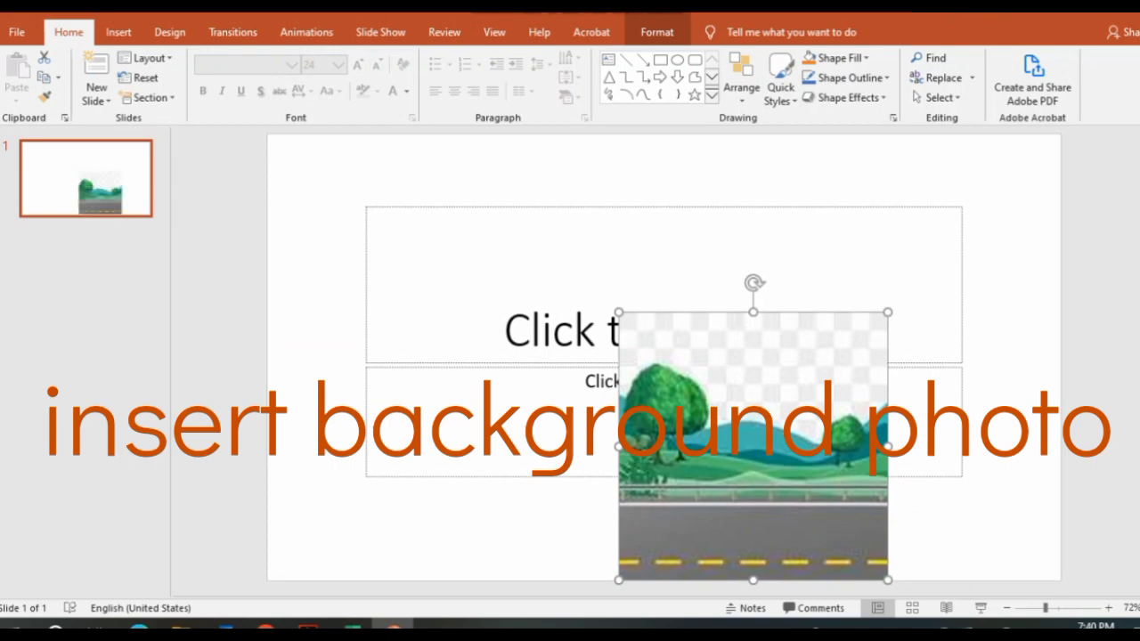
{"action": "left_click_drag", "start_coordinate": [619, 312], "coordinate": [444, 139]}
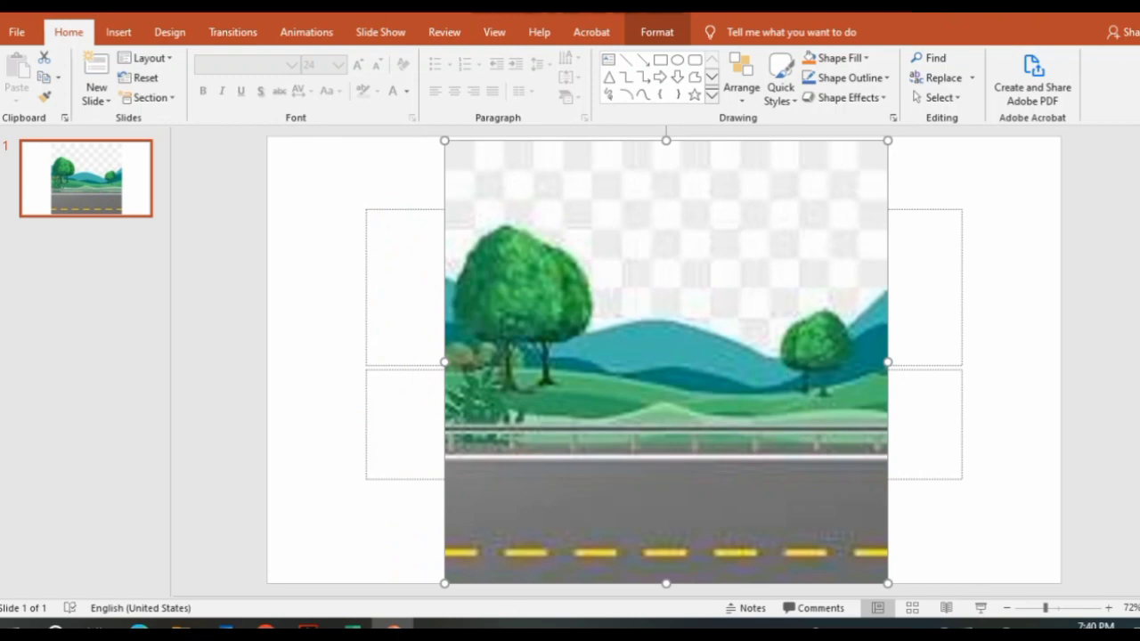
{"action": "left_click_drag", "start_coordinate": [444, 363], "coordinate": [267, 363]}
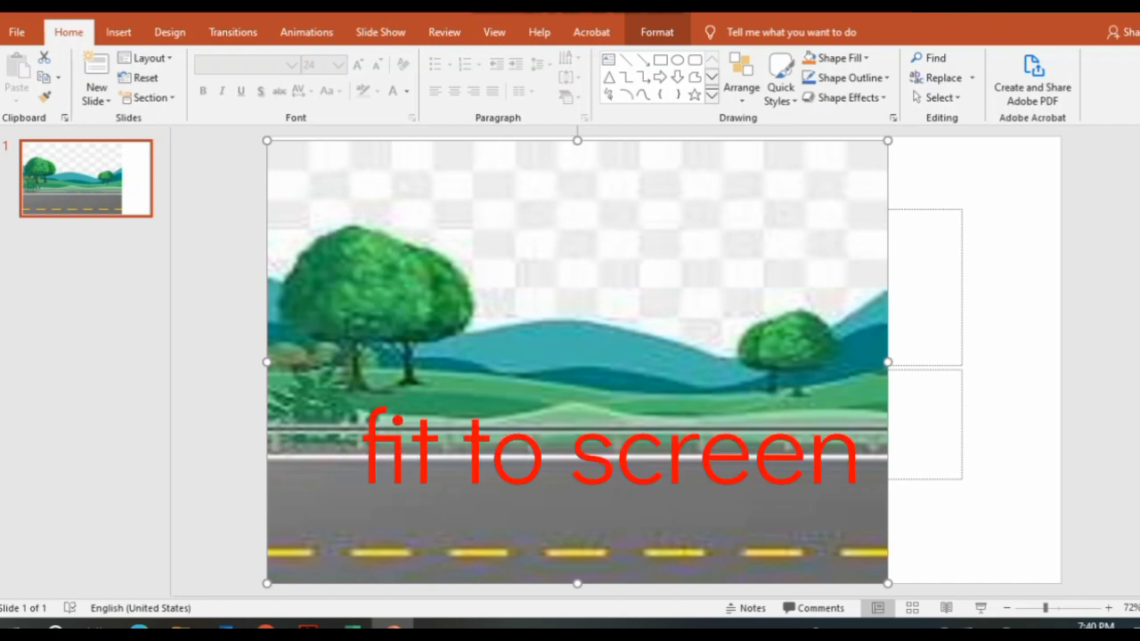
{"action": "left_click_drag", "start_coordinate": [888, 362], "coordinate": [1061, 363]}
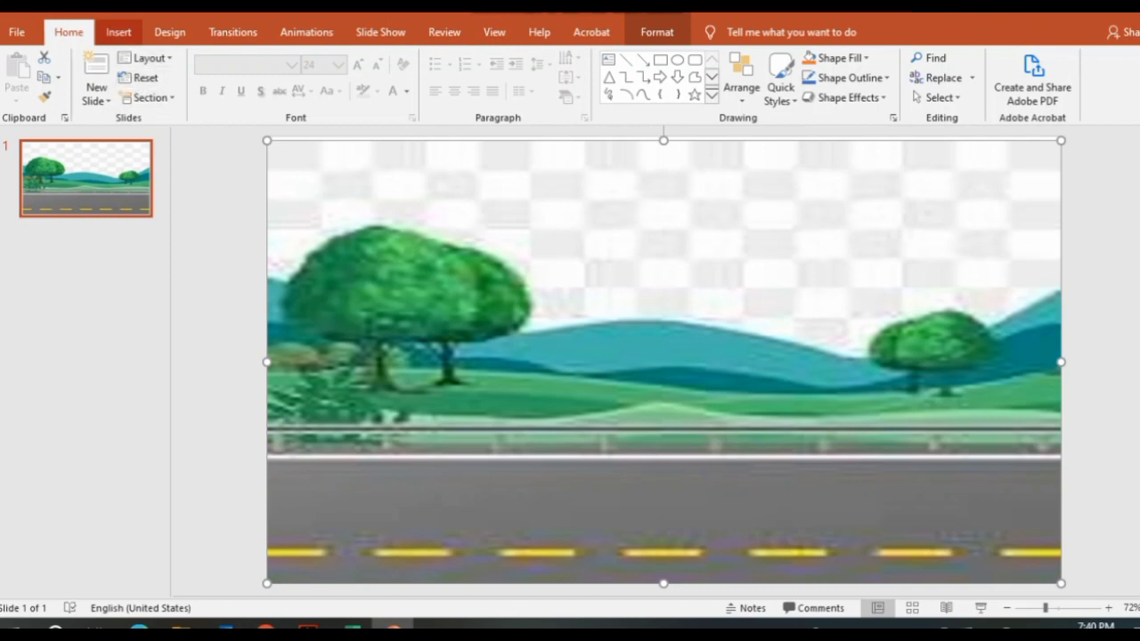
- Insert the red car green-screen image from this device onto the slide
{"action": "left_click", "coordinate": [118, 32]}
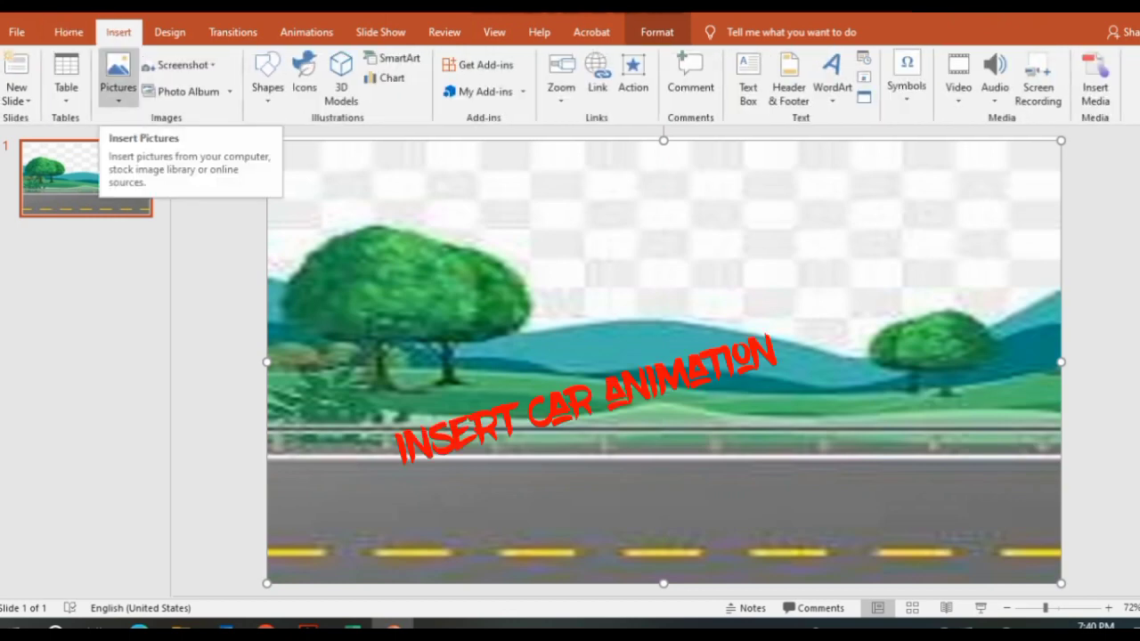
{"action": "left_click", "coordinate": [118, 78]}
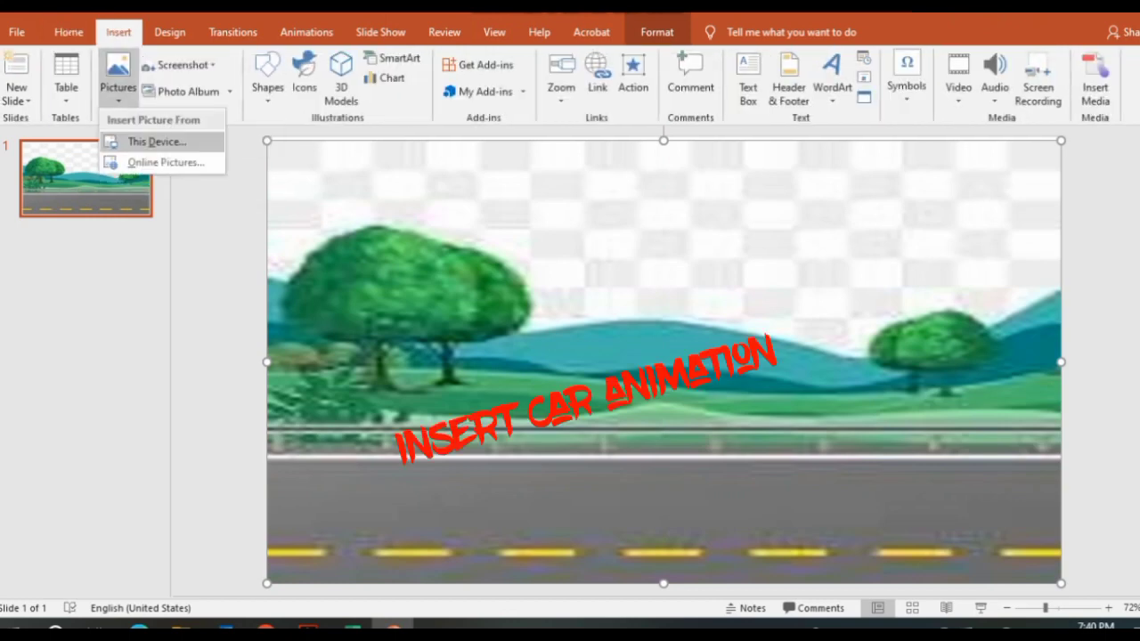
{"action": "left_click", "coordinate": [147, 141]}
{"action": "left_click", "coordinate": [229, 152]}
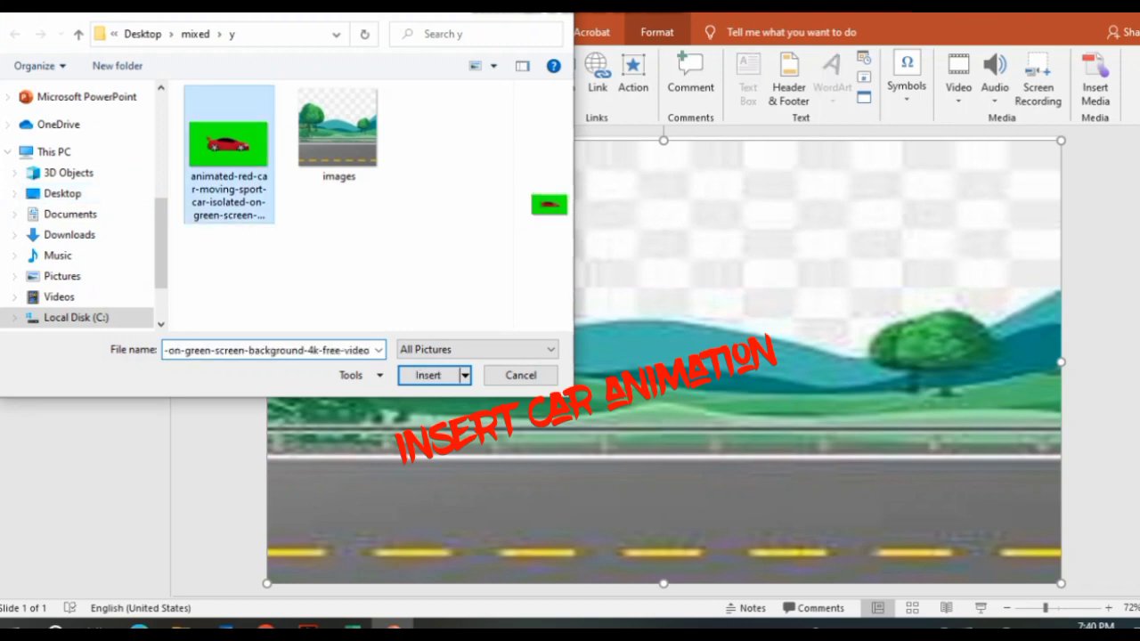
{"action": "key", "text": "Return"}
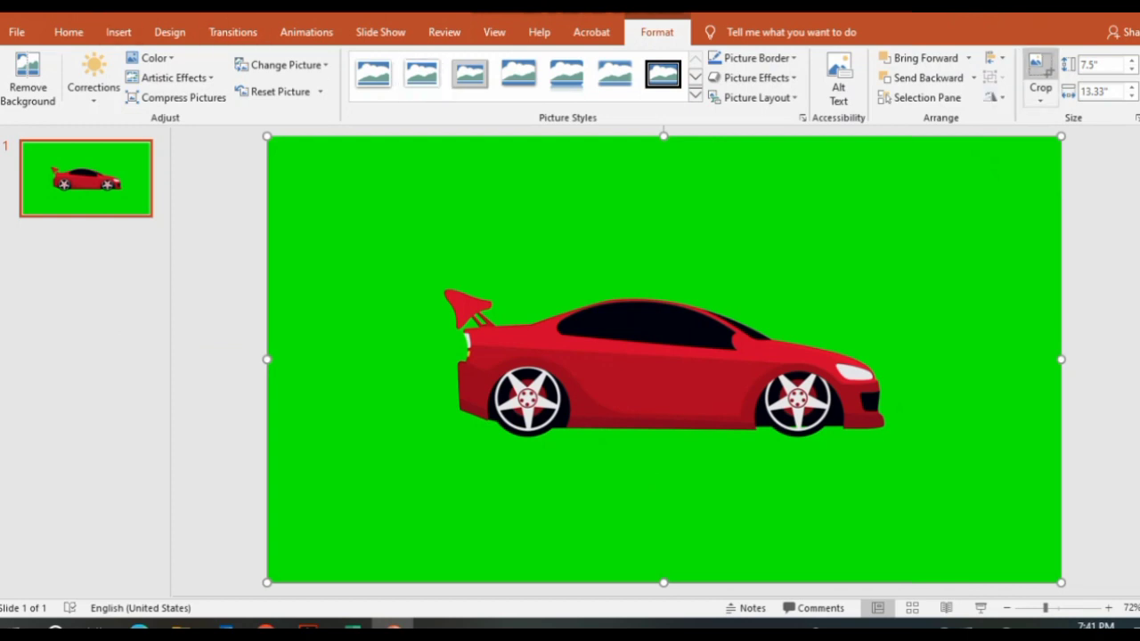
- Crop the car picture to a tight 2.84" by 7.77" box around the car
{"action": "left_click", "coordinate": [1039, 71]}
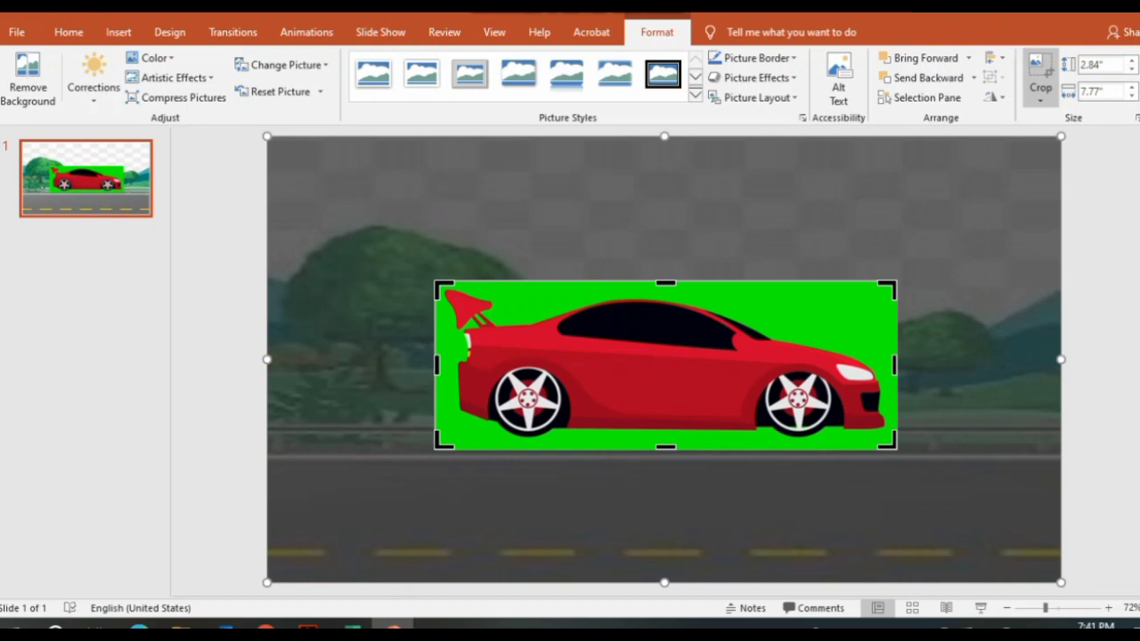
{"action": "left_click", "coordinate": [118, 32]}
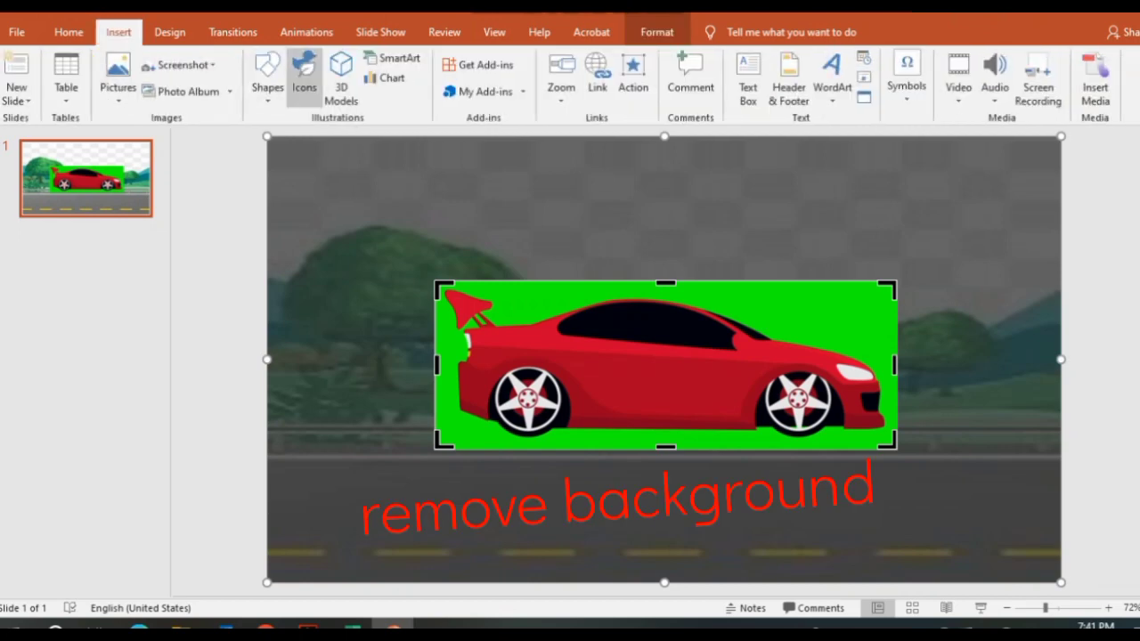
{"action": "left_click", "coordinate": [656, 33]}
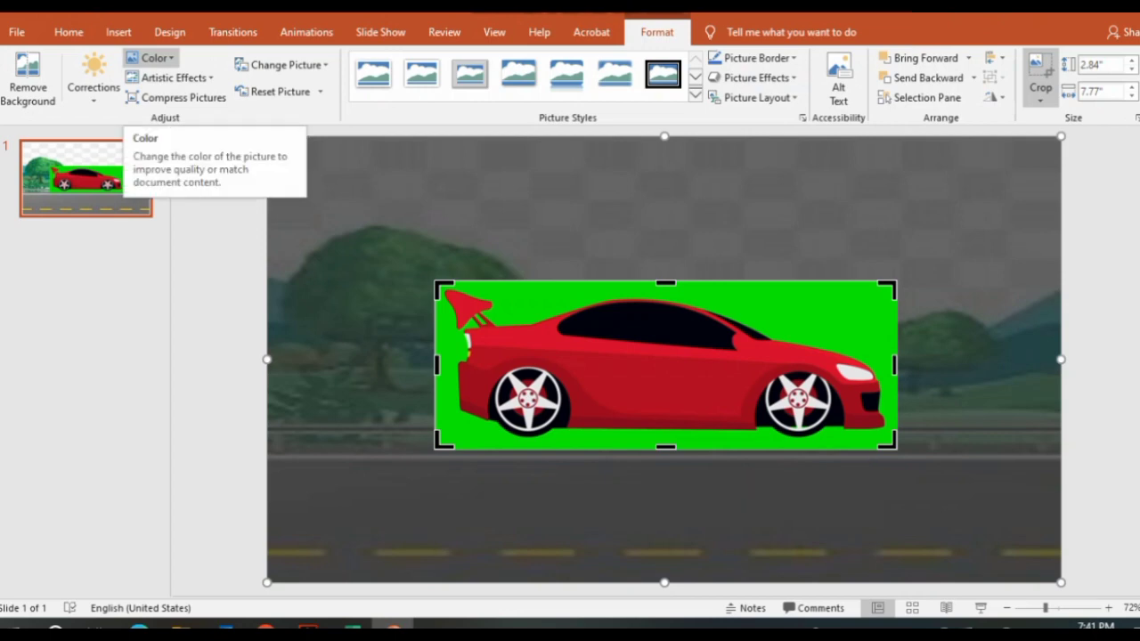
- Use Set Transparent Color on the car's green backdrop, then reselect the car picture
{"action": "left_click", "coordinate": [152, 57]}
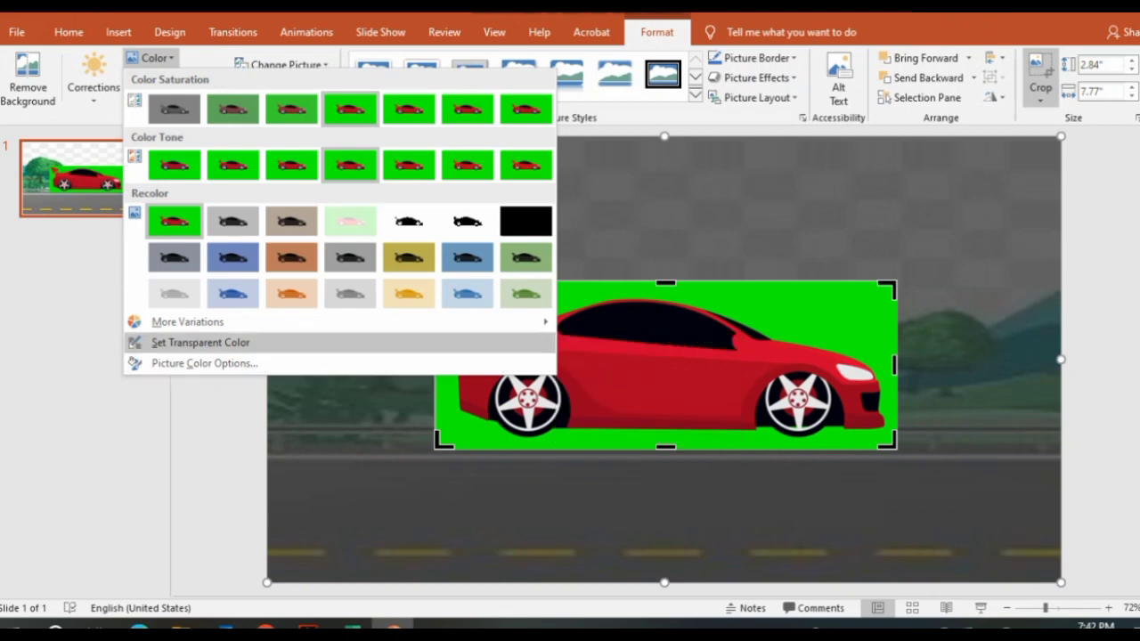
{"action": "left_click", "coordinate": [201, 342]}
{"action": "left_click", "coordinate": [856, 303]}
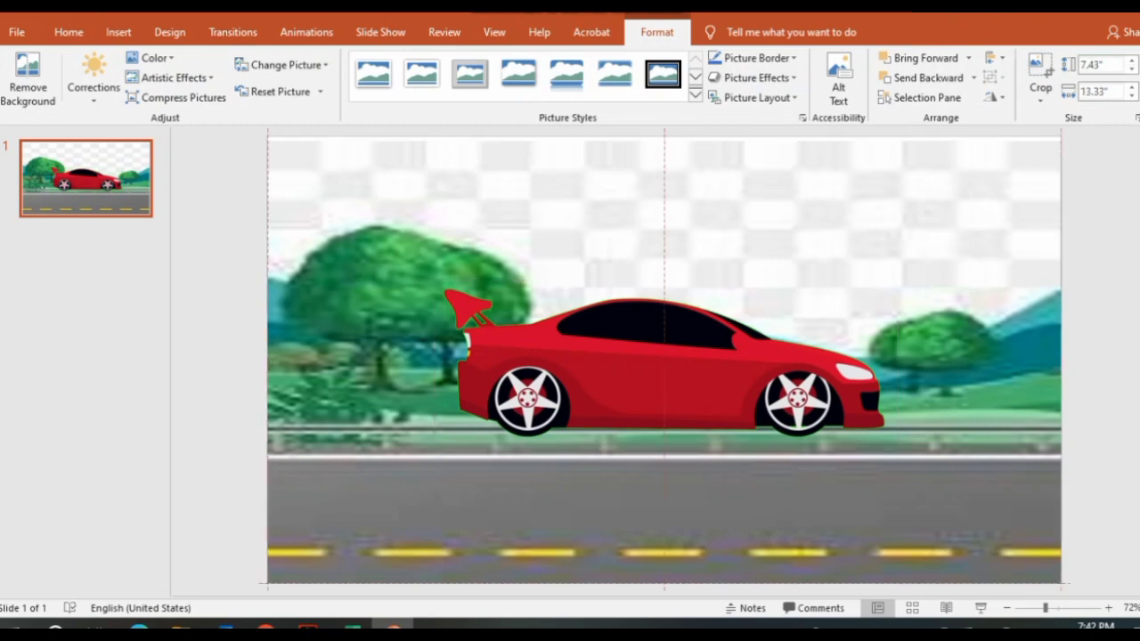
{"action": "left_click", "coordinate": [401, 508]}
{"action": "left_click", "coordinate": [666, 365]}
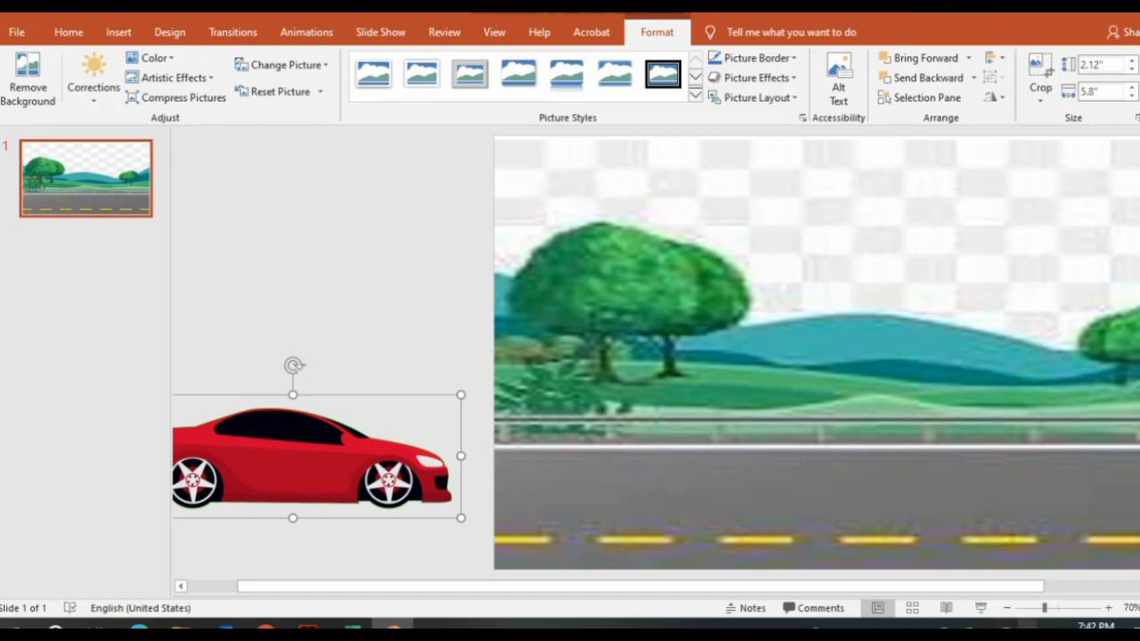
- Zoom out twice and drag the car just past the slide's left edge, level with the road
{"action": "left_click", "coordinate": [1008, 609]}
{"action": "left_click", "coordinate": [1007, 609]}
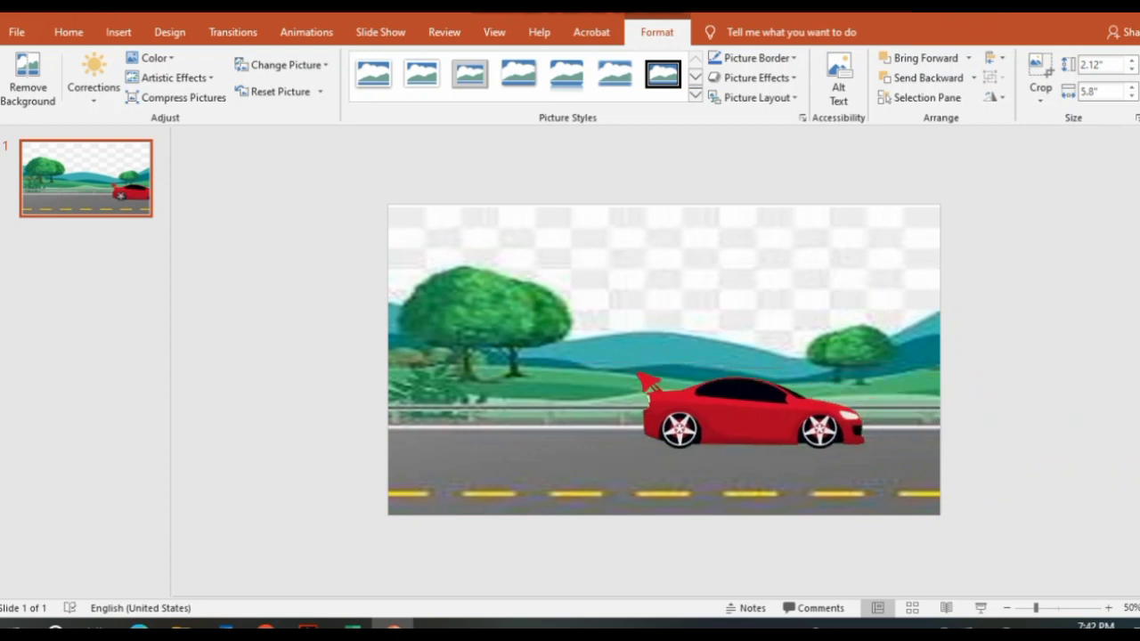
{"action": "left_click_drag", "start_coordinate": [753, 410], "coordinate": [276, 450]}
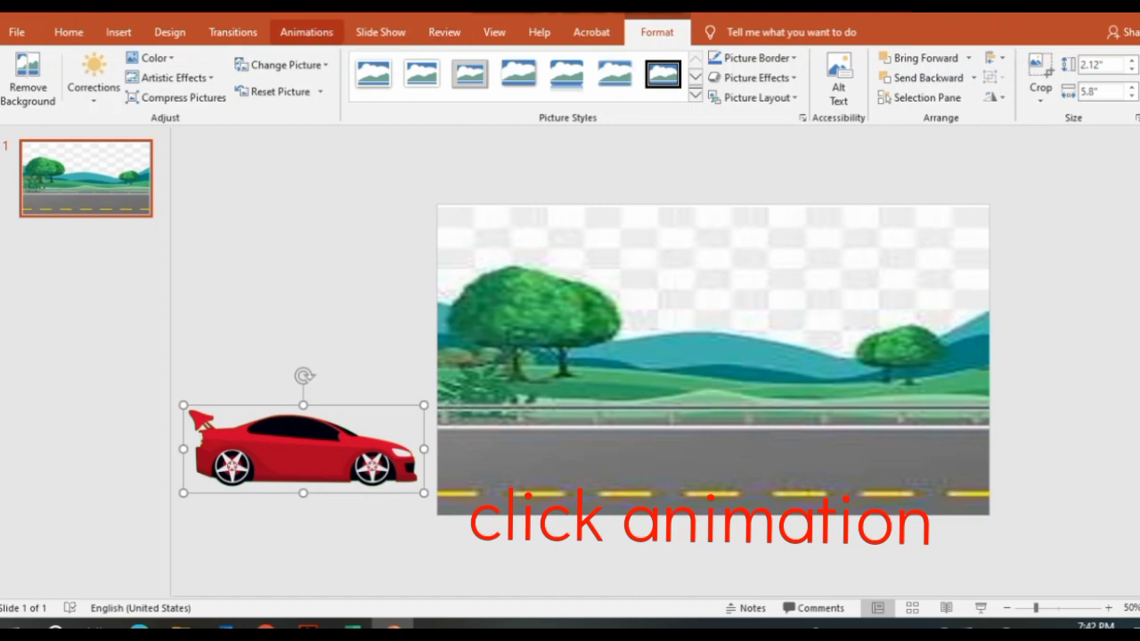
- Give the car a Custom Path motion line drawn along the road past the slide's right edge
{"action": "left_click", "coordinate": [306, 32]}
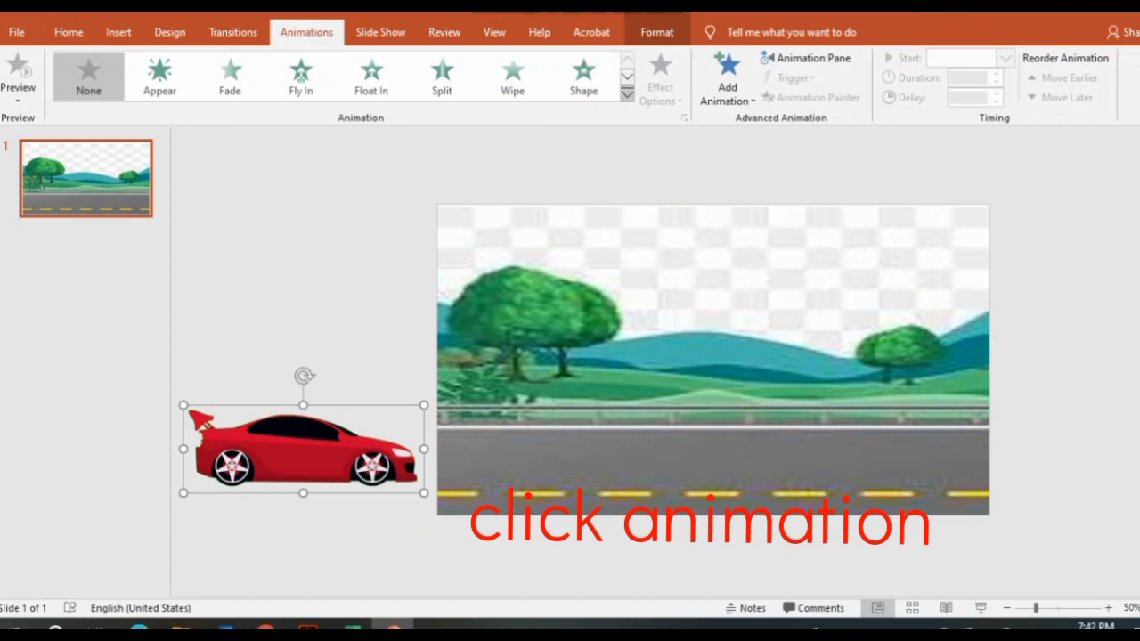
{"action": "left_click", "coordinate": [627, 92]}
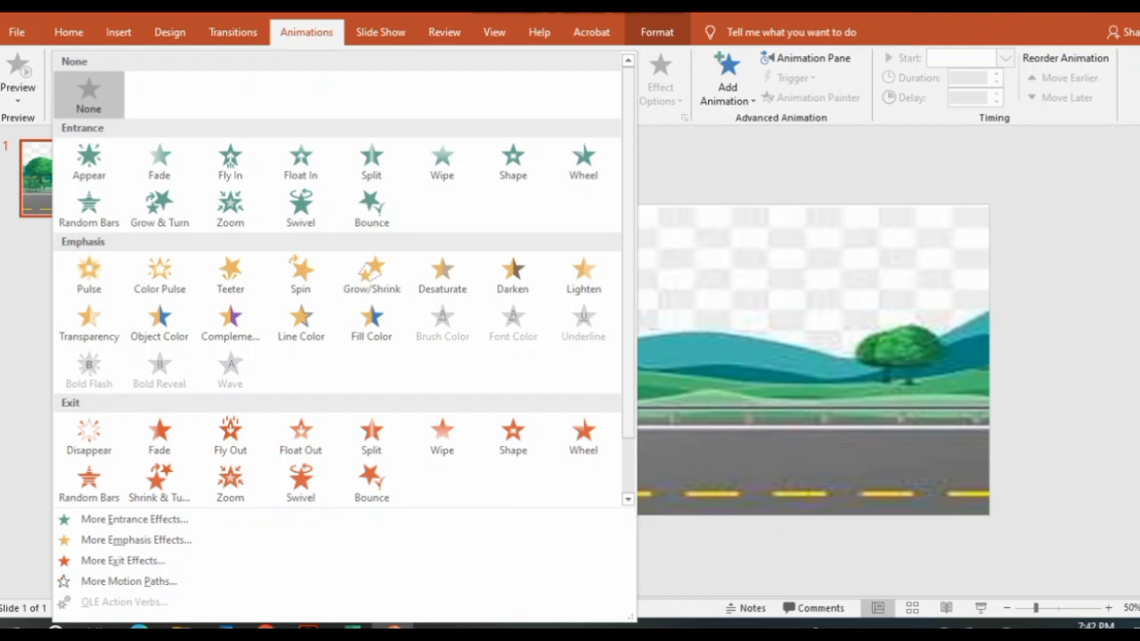
{"action": "scroll", "coordinate": [628, 356], "scroll_direction": "down", "scroll_amount": 2}
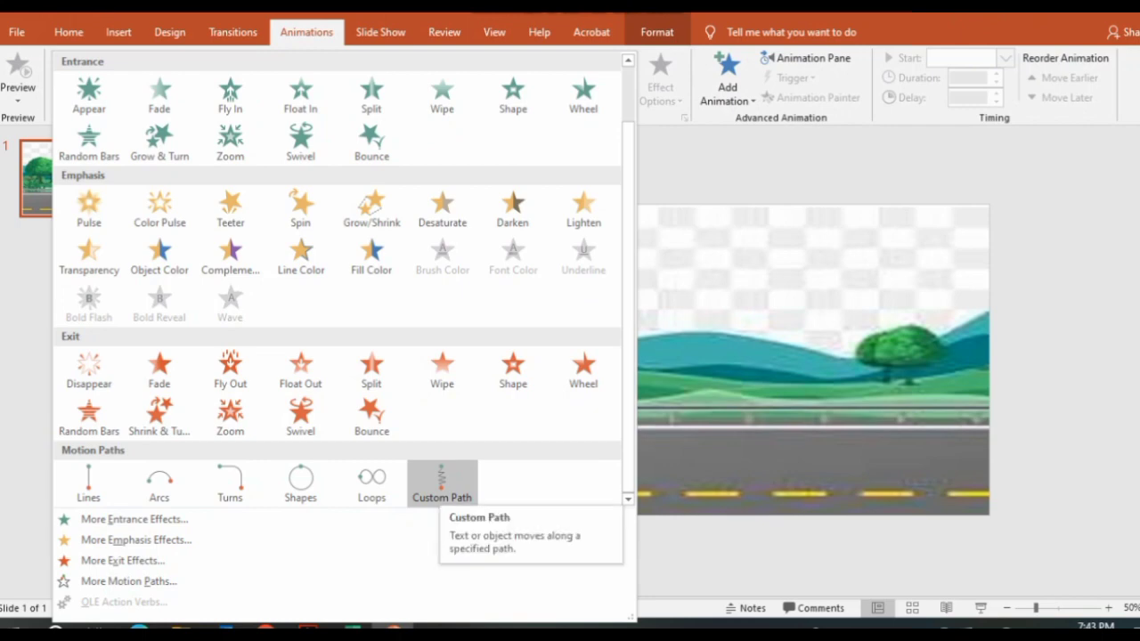
{"action": "left_click", "coordinate": [442, 481]}
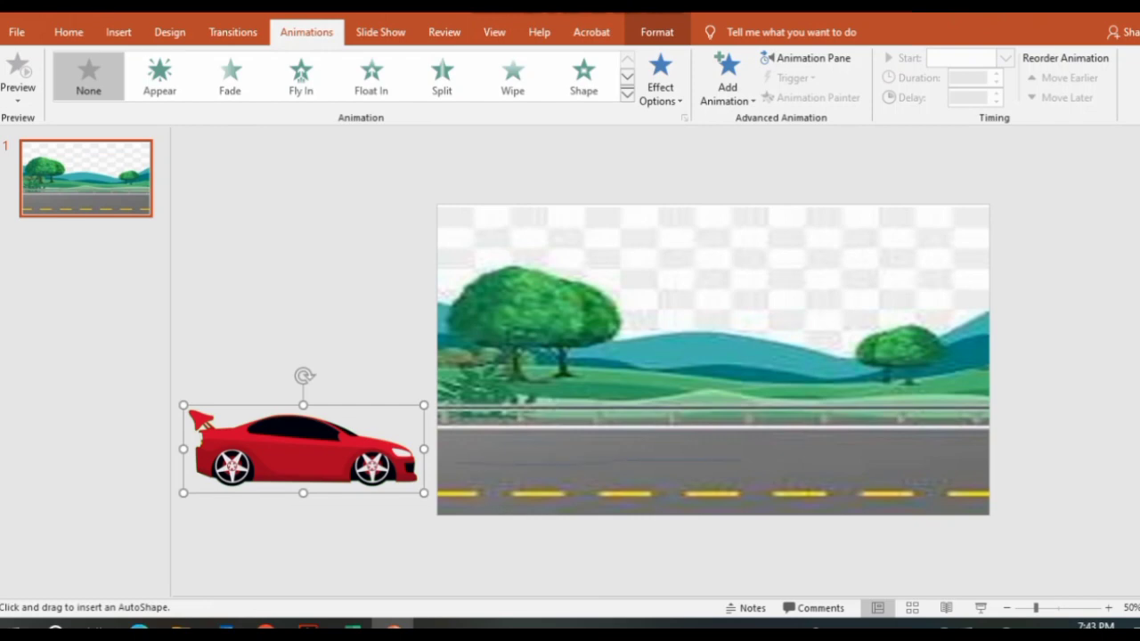
{"action": "left_click_drag", "start_coordinate": [775, 460], "coordinate": [846, 460]}
{"action": "left_click_drag", "start_coordinate": [999, 460], "coordinate": [1139, 450]}
{"action": "key", "text": "Escape"}
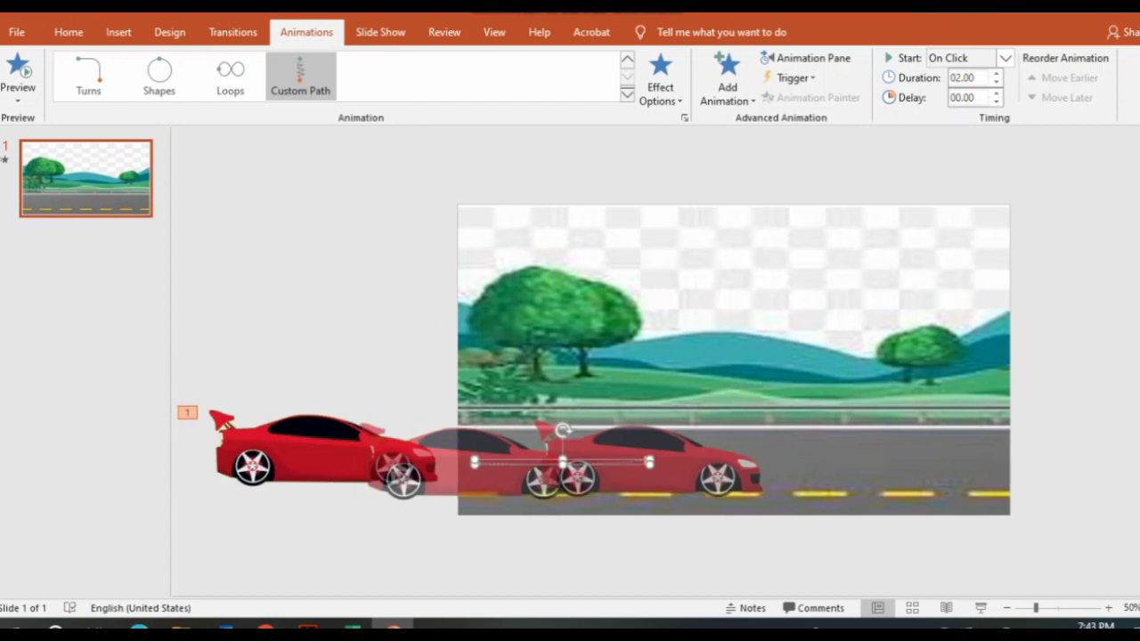
{"action": "left_click", "coordinate": [647, 460]}
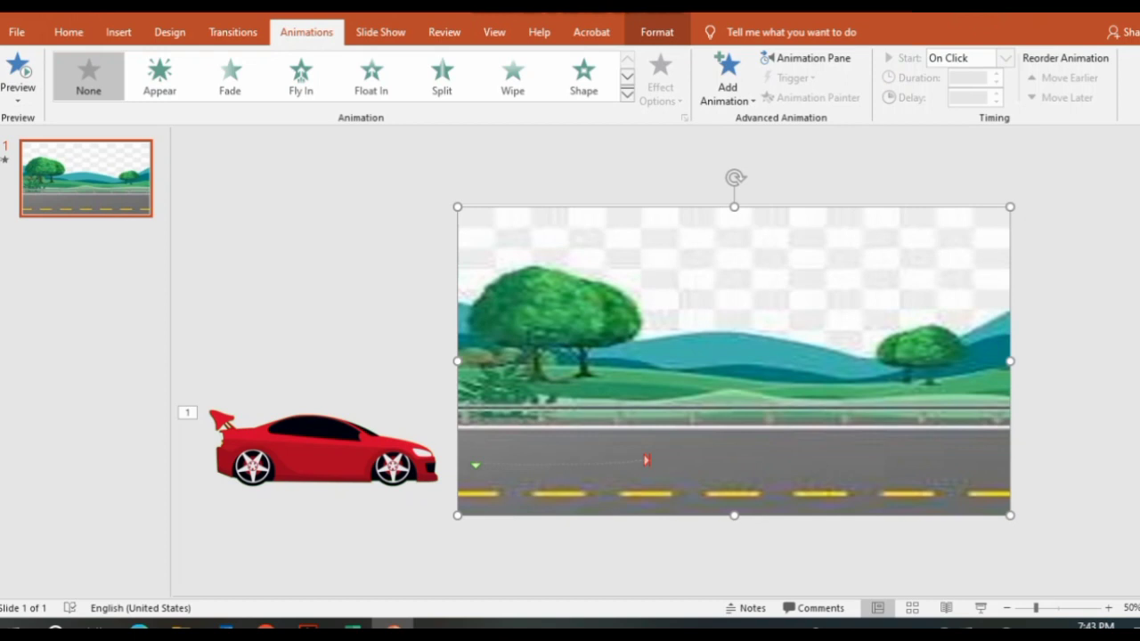
{"action": "left_click", "coordinate": [647, 460]}
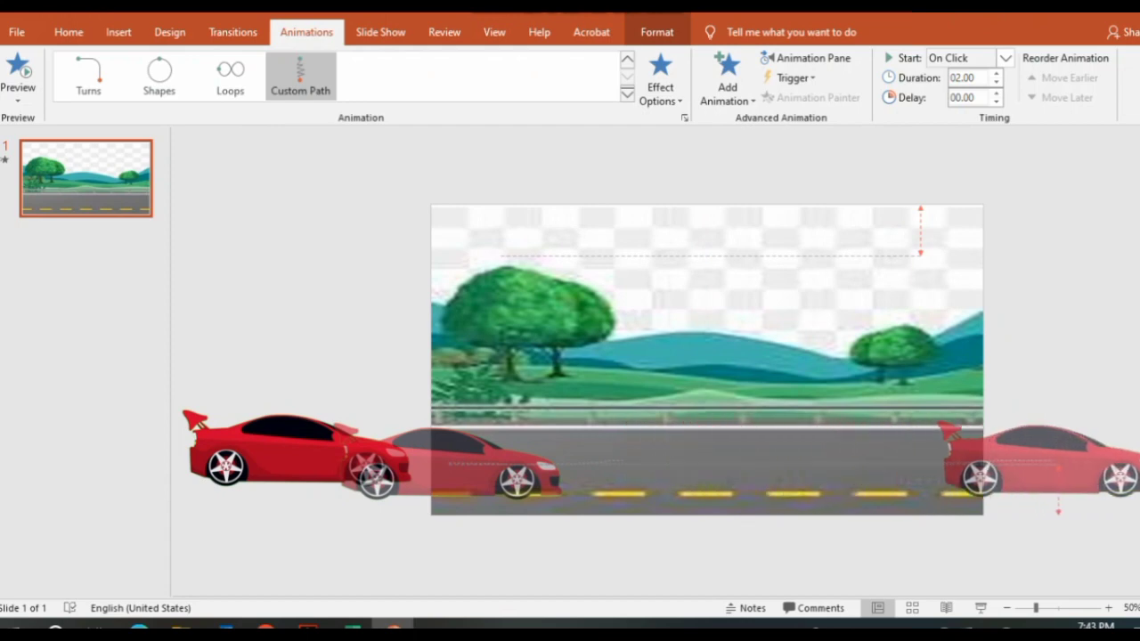
{"action": "key", "text": "Escape"}
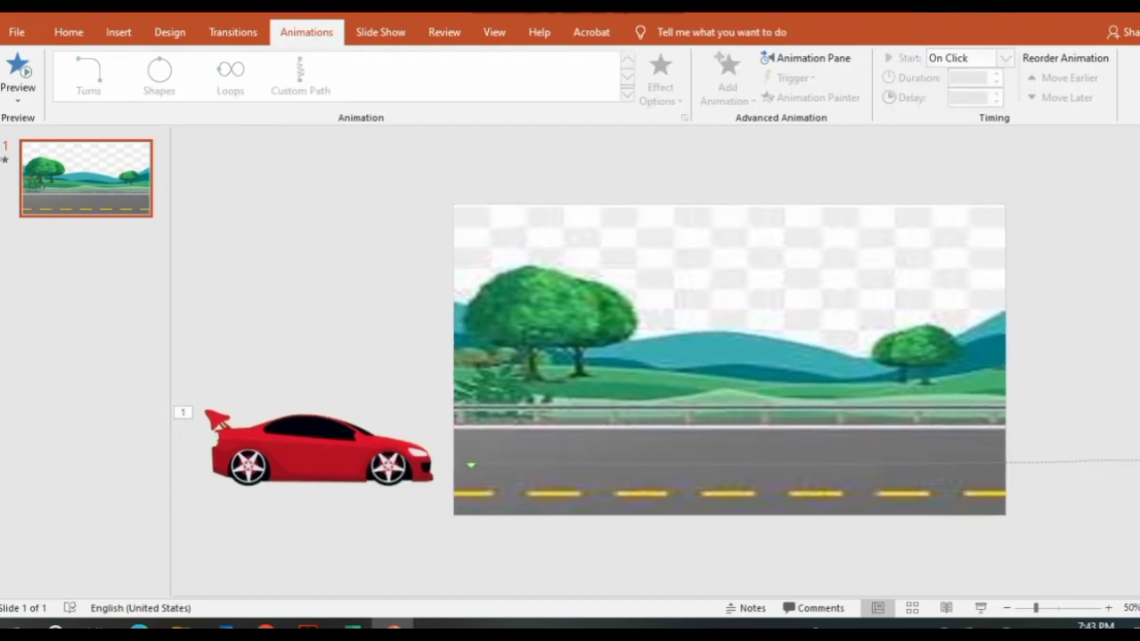
- Preview the car's animation and raise its delay to 02.50 seconds
{"action": "left_click", "coordinate": [18, 71]}
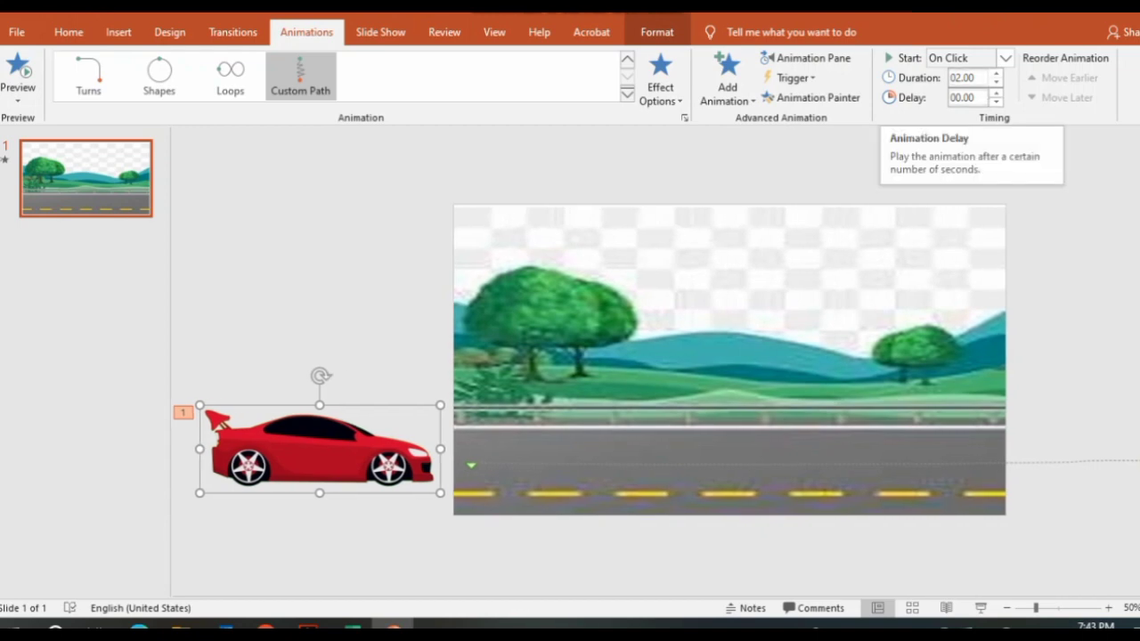
{"action": "left_click", "coordinate": [996, 92]}
{"action": "left_click", "coordinate": [996, 93]}
{"action": "left_click", "coordinate": [996, 92]}
{"action": "left_click", "coordinate": [996, 92]}
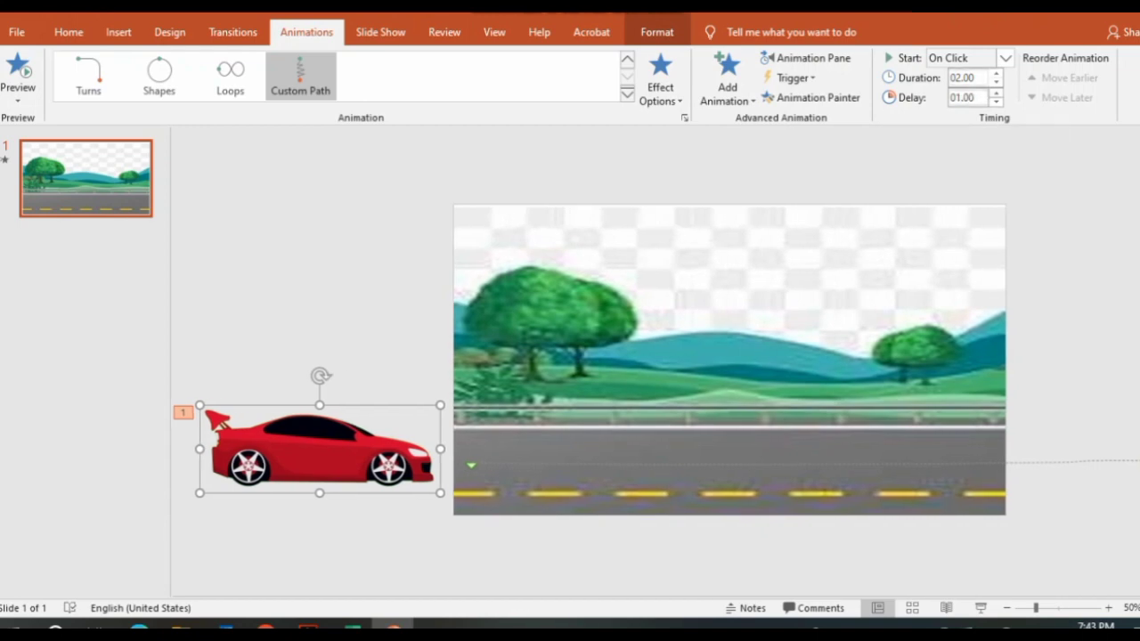
{"action": "left_click", "coordinate": [996, 93]}
{"action": "left_click", "coordinate": [996, 92]}
{"action": "left_click", "coordinate": [996, 92]}
{"action": "left_click", "coordinate": [996, 93]}
{"action": "left_click", "coordinate": [996, 92]}
{"action": "left_click", "coordinate": [996, 93]}
- Increase the car animation's duration to 06.00 seconds
{"action": "left_click", "coordinate": [996, 73]}
{"action": "left_click", "coordinate": [996, 73]}
{"action": "left_click", "coordinate": [996, 73]}
{"action": "left_click", "coordinate": [996, 73]}
{"action": "left_click", "coordinate": [996, 73]}
{"action": "left_click", "coordinate": [996, 73]}
{"action": "left_click", "coordinate": [996, 73]}
{"action": "left_click", "coordinate": [996, 73]}
{"action": "left_click", "coordinate": [996, 73]}
{"action": "left_click", "coordinate": [996, 73]}
{"action": "left_click", "coordinate": [995, 73]}
{"action": "left_click", "coordinate": [996, 73]}
{"action": "left_click", "coordinate": [996, 73]}
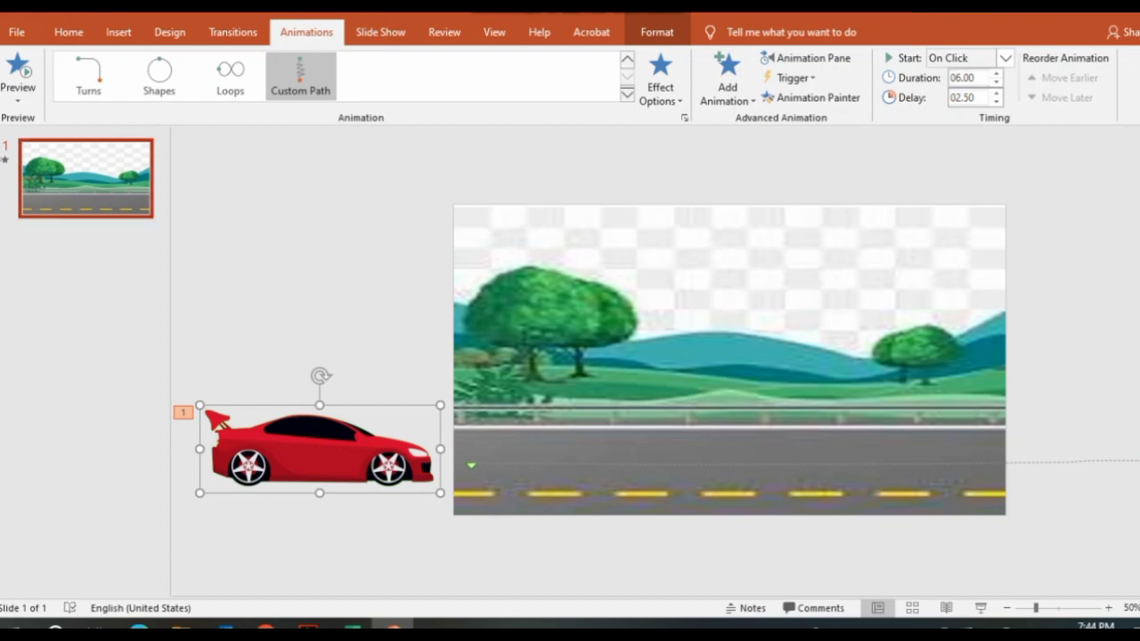
{"action": "left_click", "coordinate": [18, 100]}
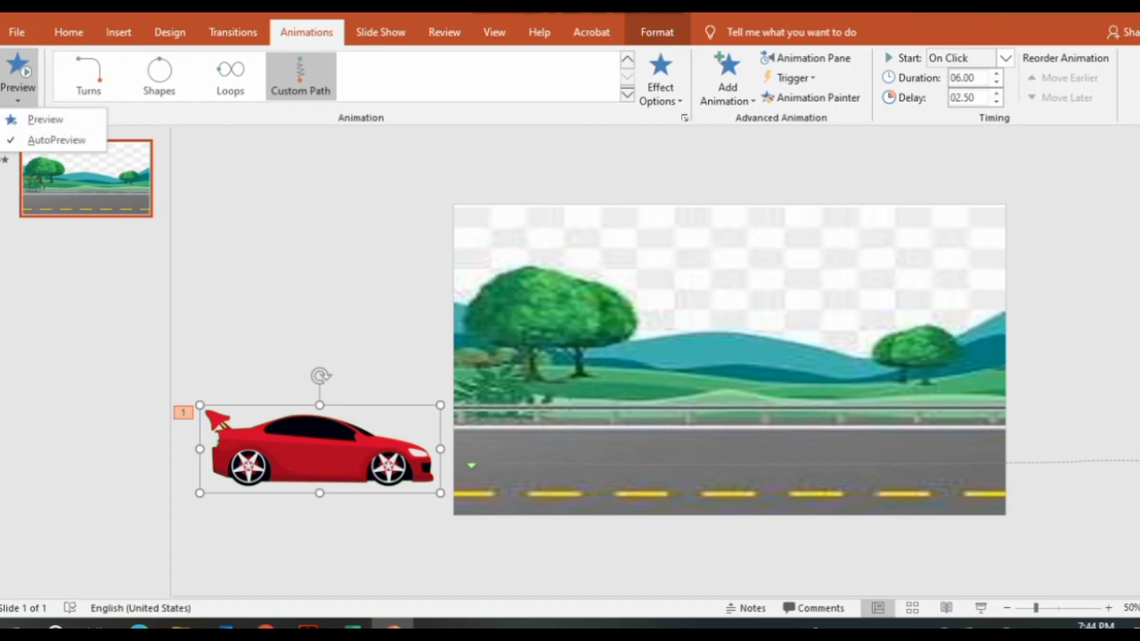
{"action": "left_click", "coordinate": [44, 119]}
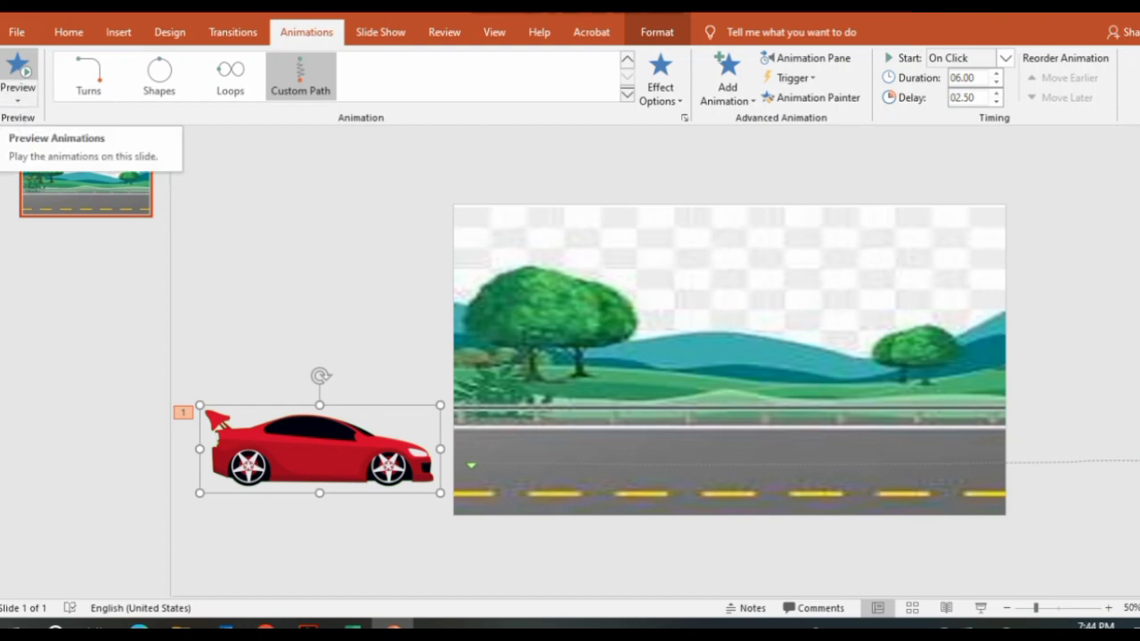
{"action": "left_click", "coordinate": [18, 69]}
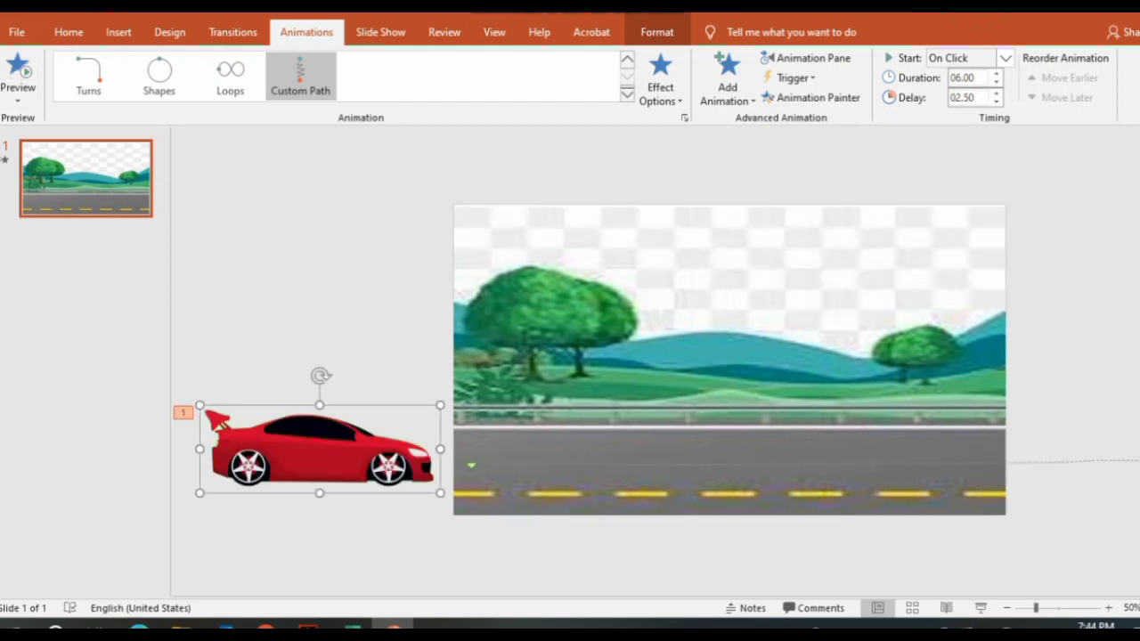
{"action": "key", "text": "Escape"}
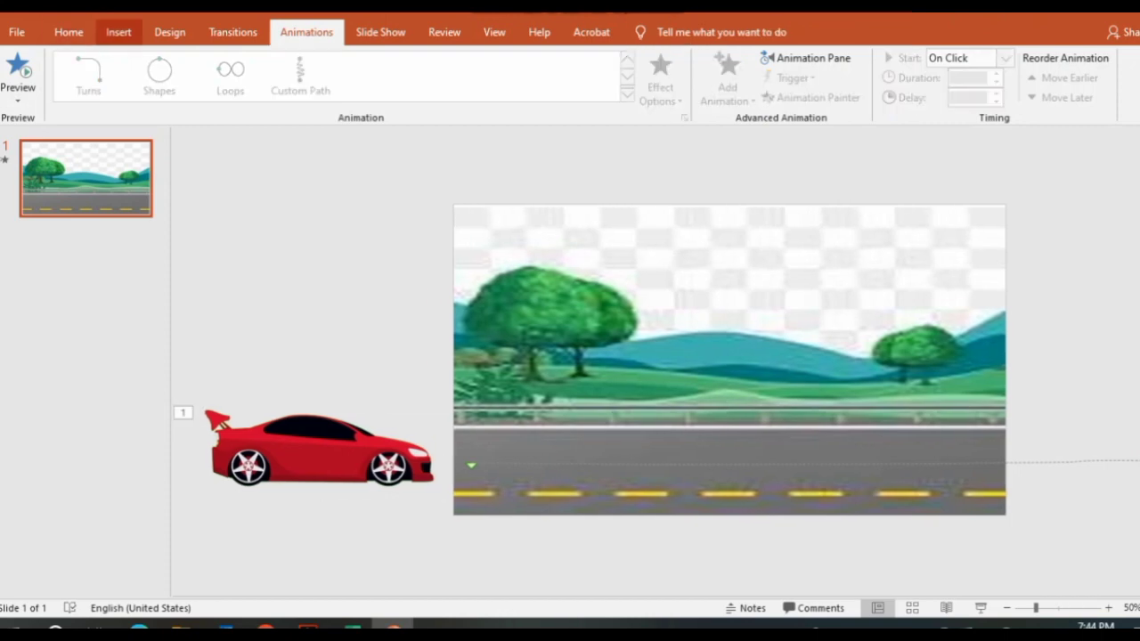
- Insert the green-screen red car picture from this device onto the slide
{"action": "left_click", "coordinate": [119, 32]}
{"action": "left_click", "coordinate": [119, 81]}
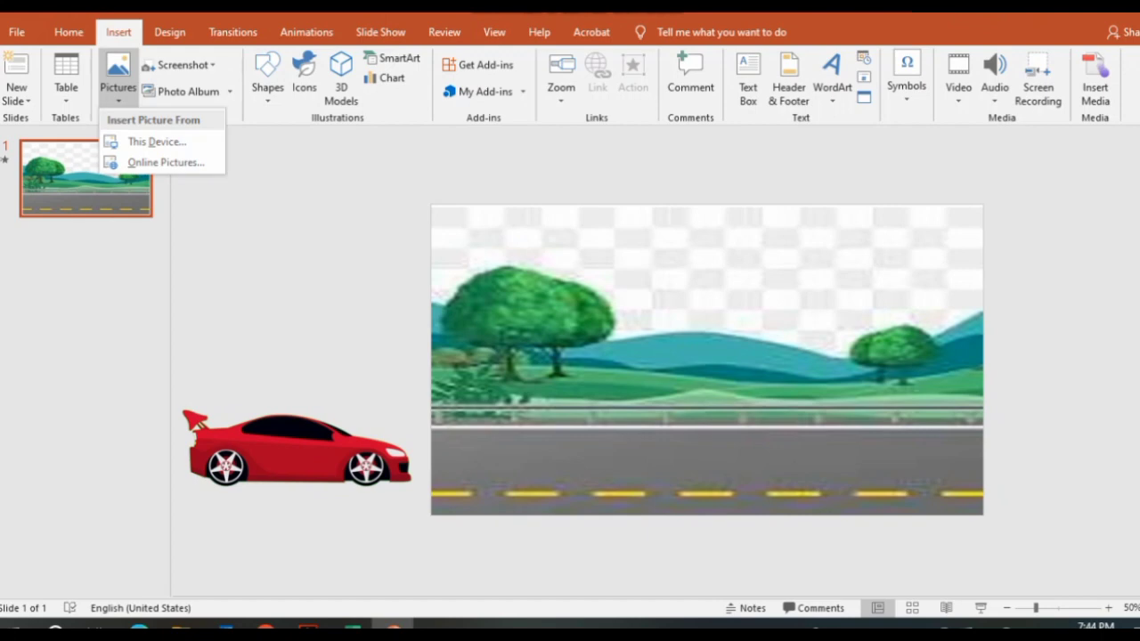
{"action": "left_click", "coordinate": [156, 142]}
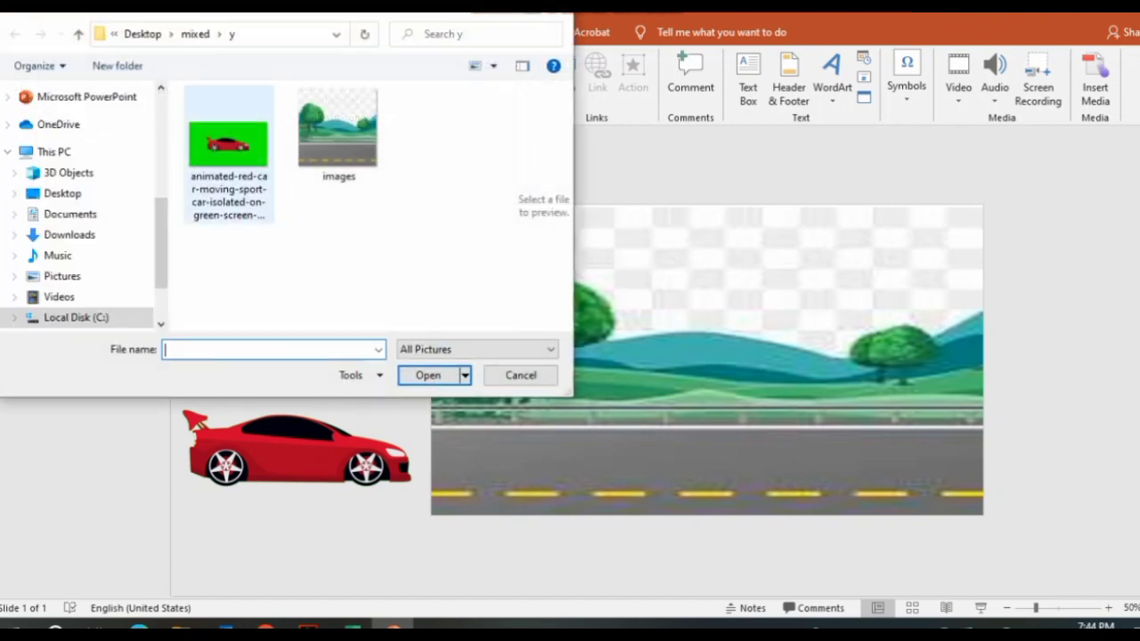
{"action": "double_click", "coordinate": [228, 147]}
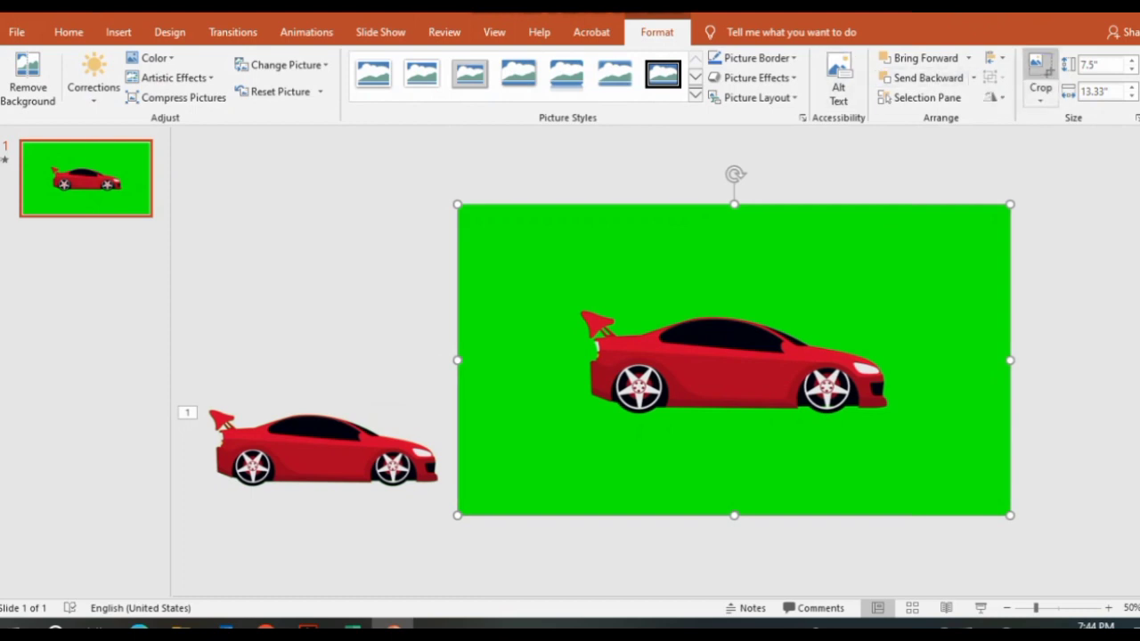
- Crop the second car picture to a tight 2.98" by 7.92" box around the car
{"action": "left_click", "coordinate": [1041, 69]}
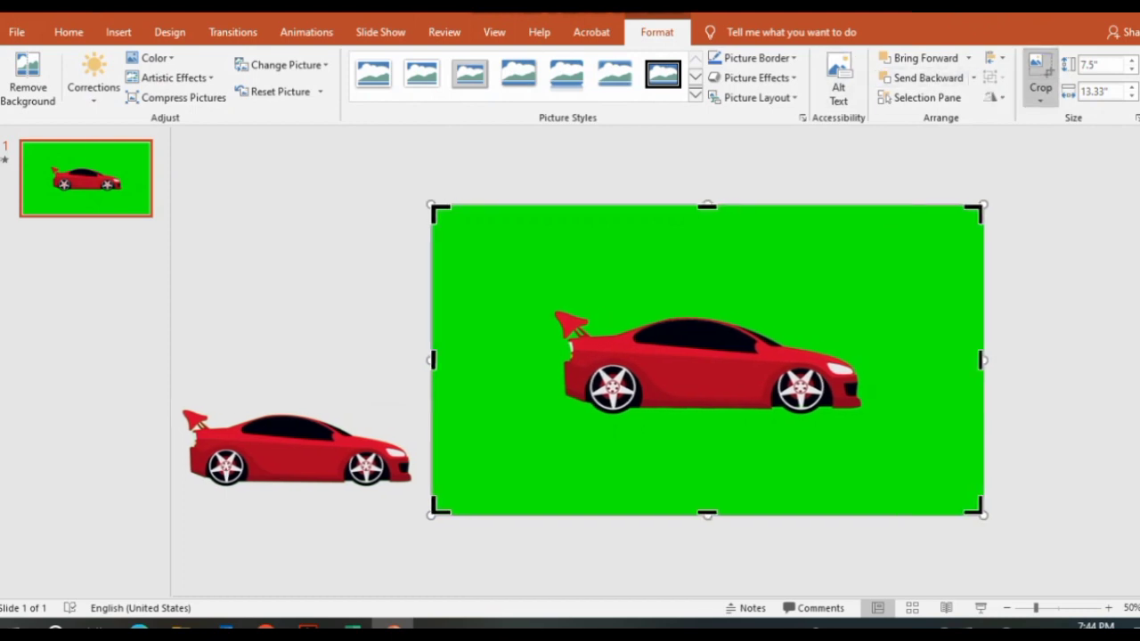
{"action": "left_click_drag", "start_coordinate": [436, 211], "coordinate": [546, 299]}
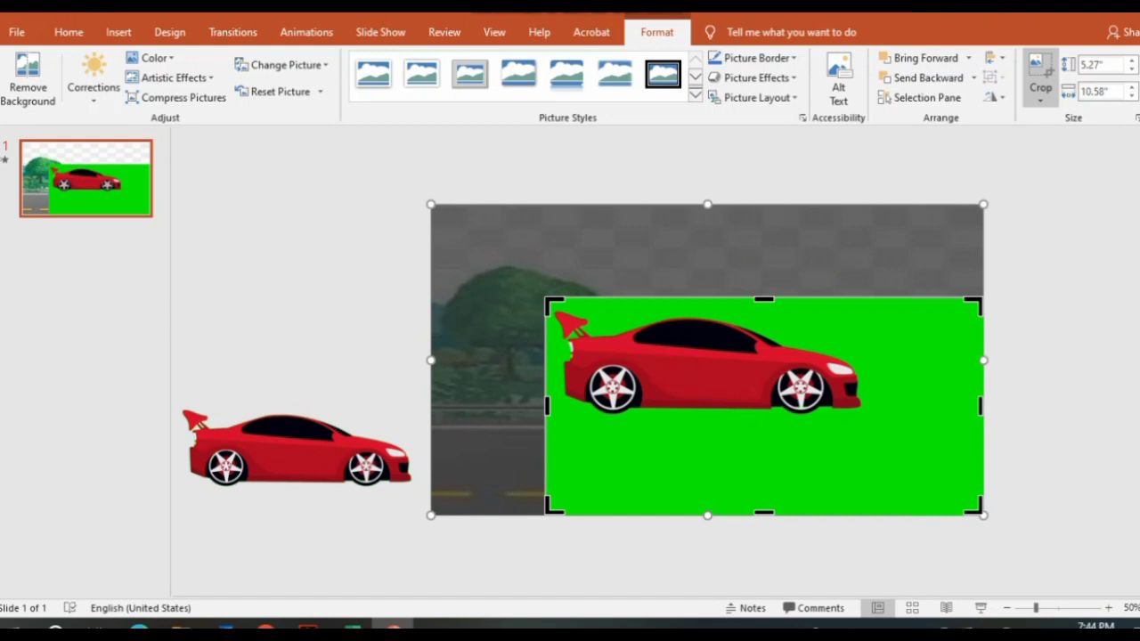
{"action": "left_click_drag", "start_coordinate": [977, 510], "coordinate": [872, 419]}
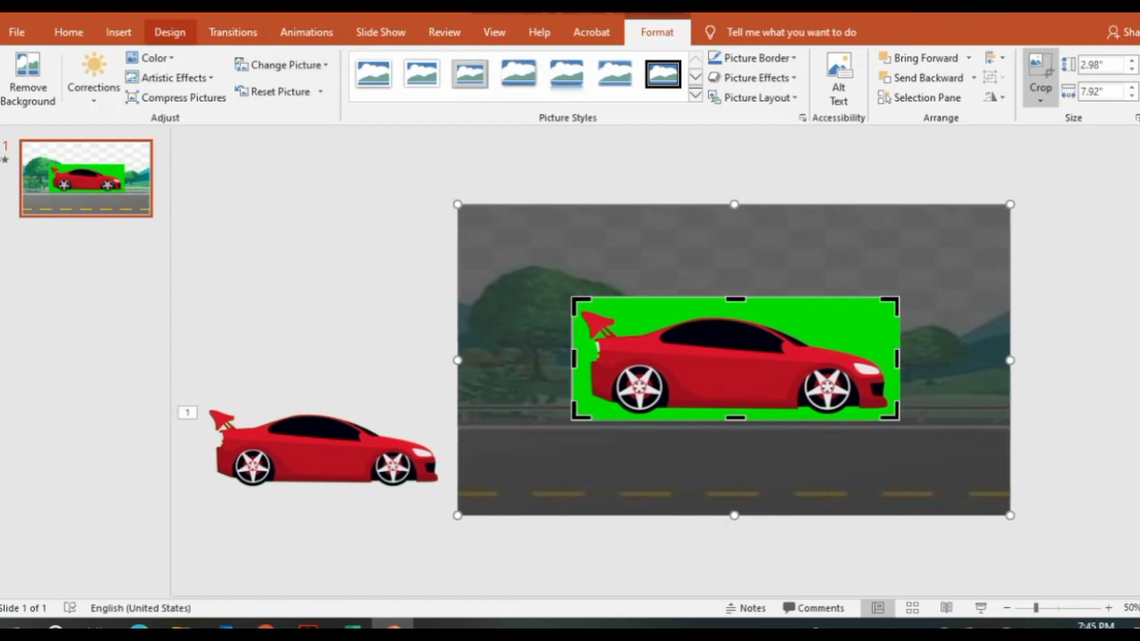
- Make the second car's green background transparent, then reselect the smaller 1.65" by 4.38" car
{"action": "left_click", "coordinate": [153, 58]}
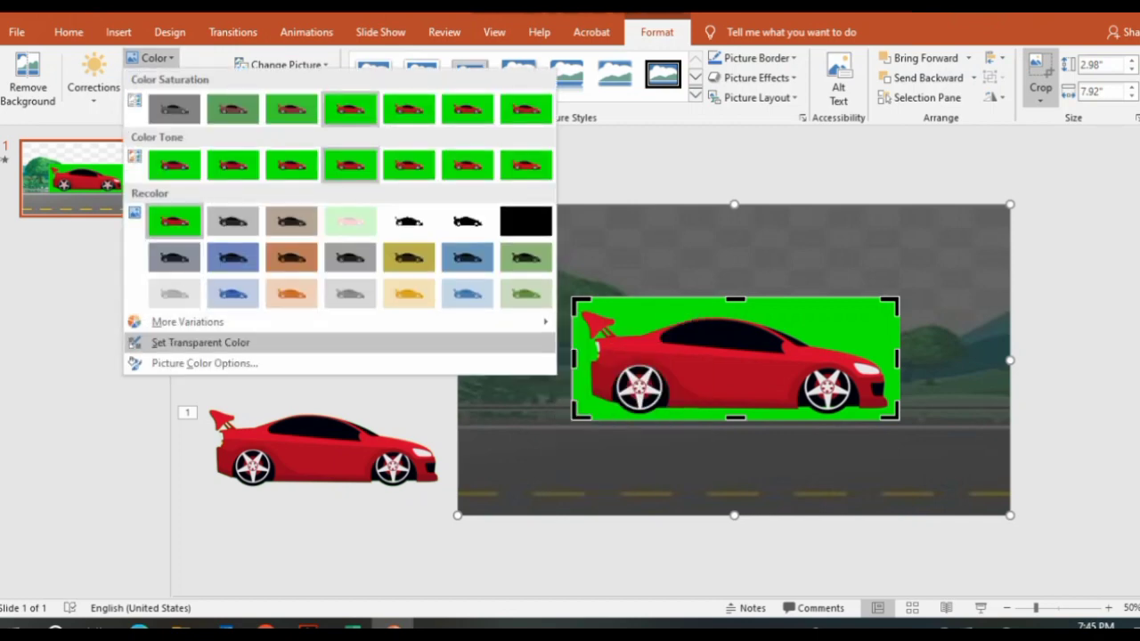
{"action": "left_click", "coordinate": [200, 342]}
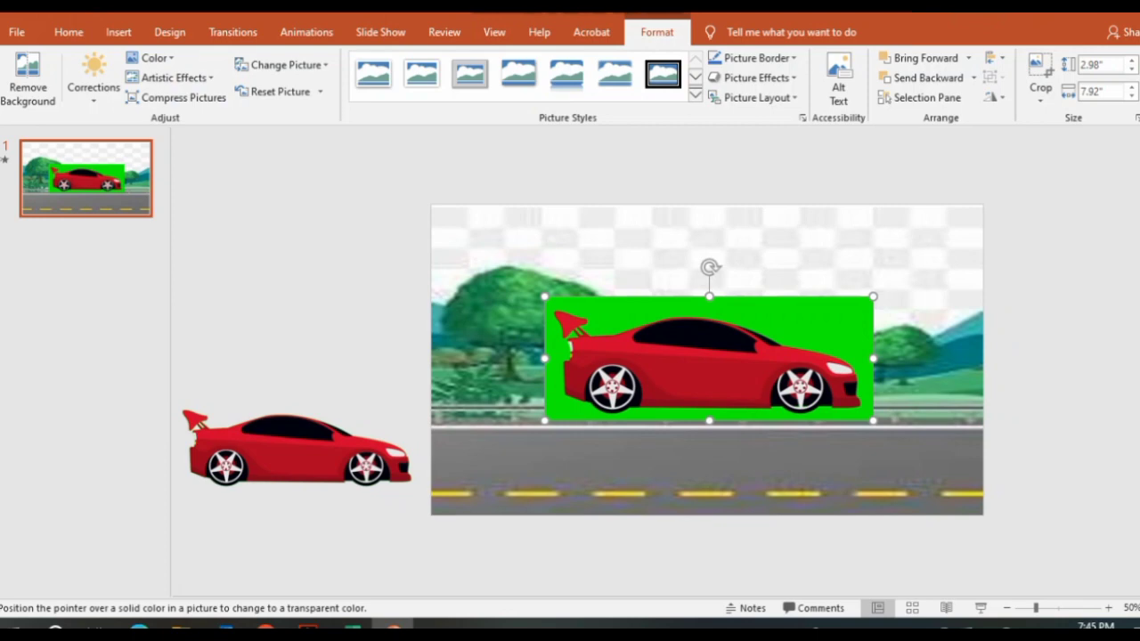
{"action": "left_click", "coordinate": [561, 401]}
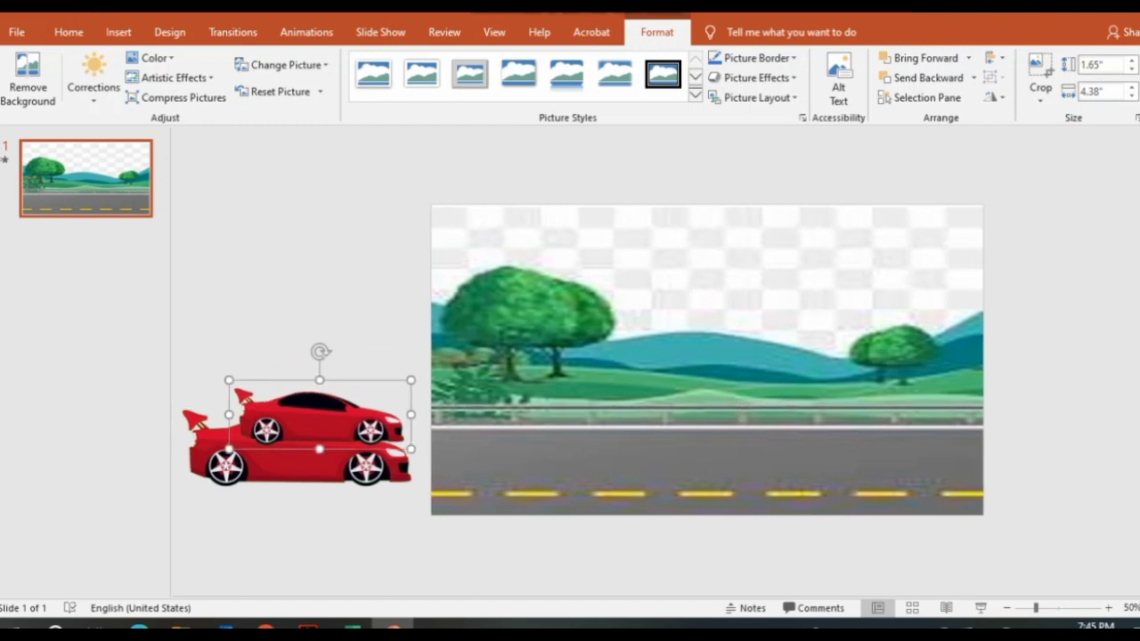
{"action": "key", "text": "Escape"}
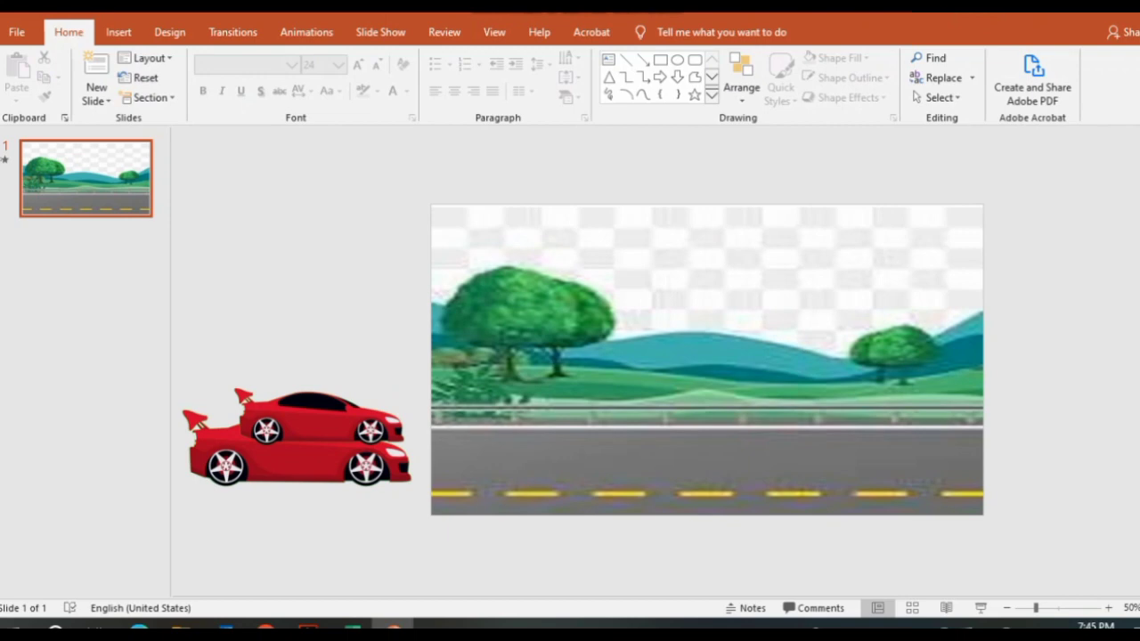
{"action": "left_click", "coordinate": [319, 414]}
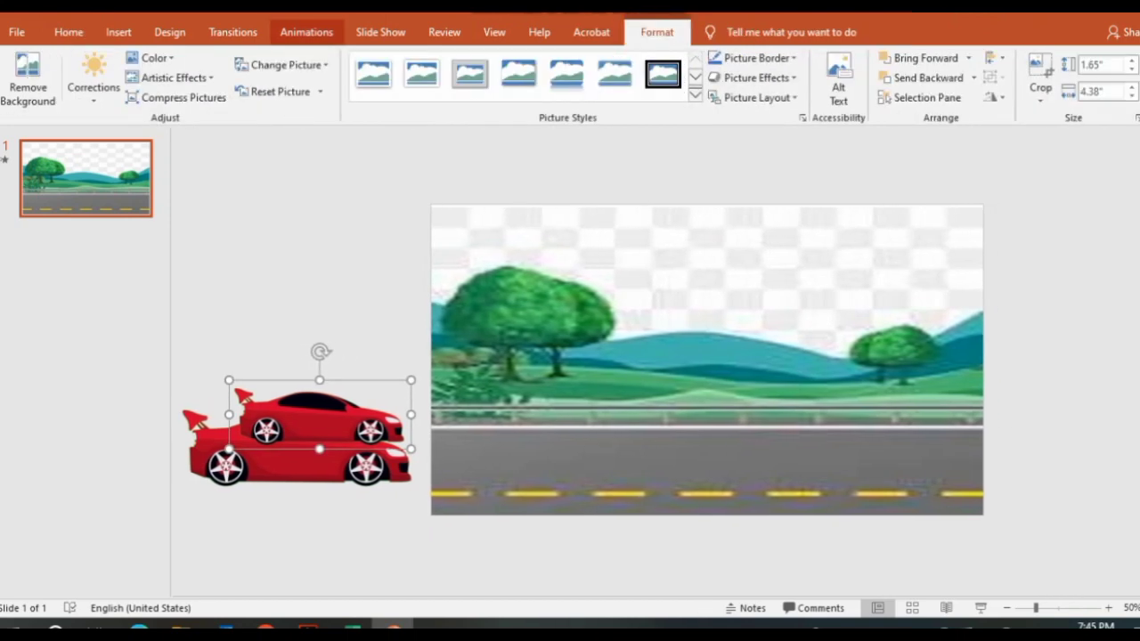
- Draw a straight Custom Path for the smaller car, running right along the upper lane past the slide's edge
{"action": "left_click", "coordinate": [306, 32]}
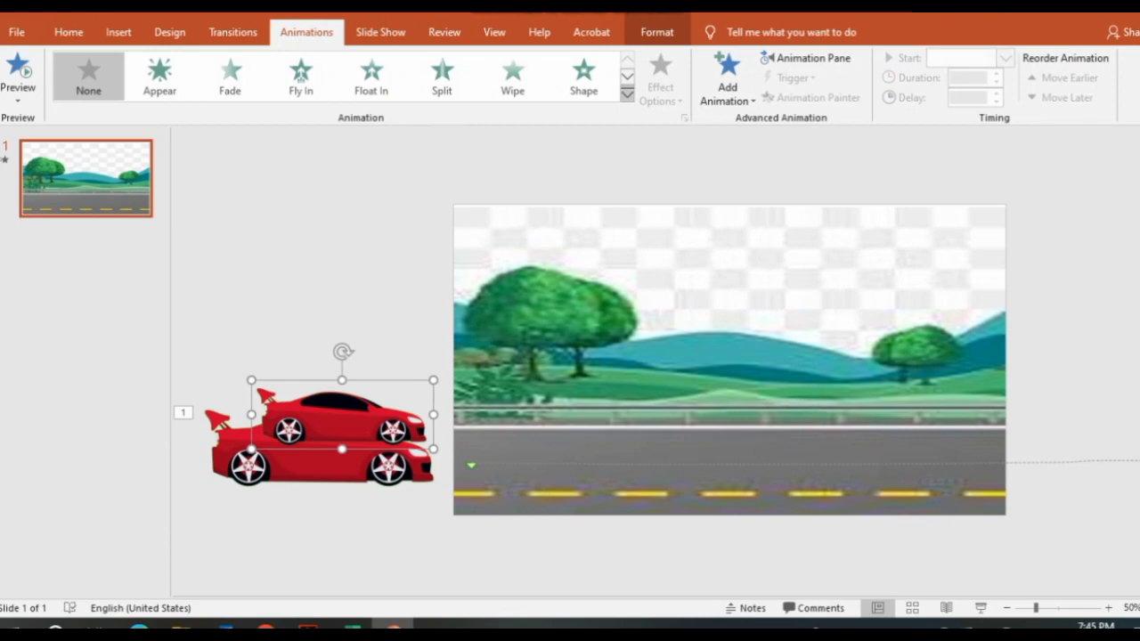
{"action": "left_click", "coordinate": [627, 93]}
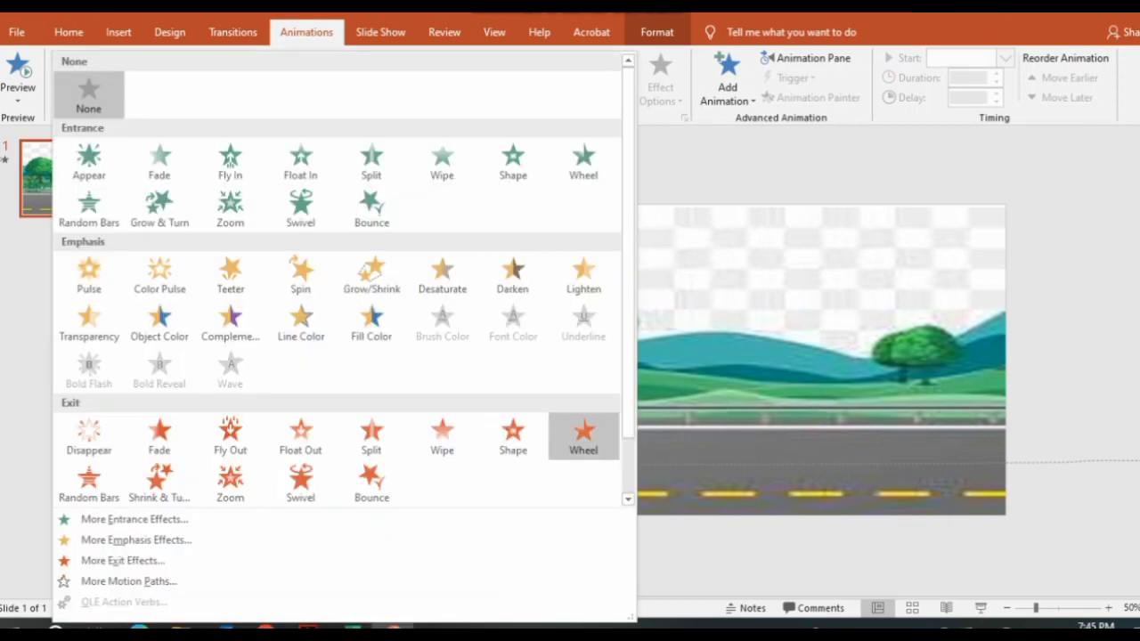
{"action": "scroll", "coordinate": [401, 445], "scroll_direction": "down", "scroll_amount": 1}
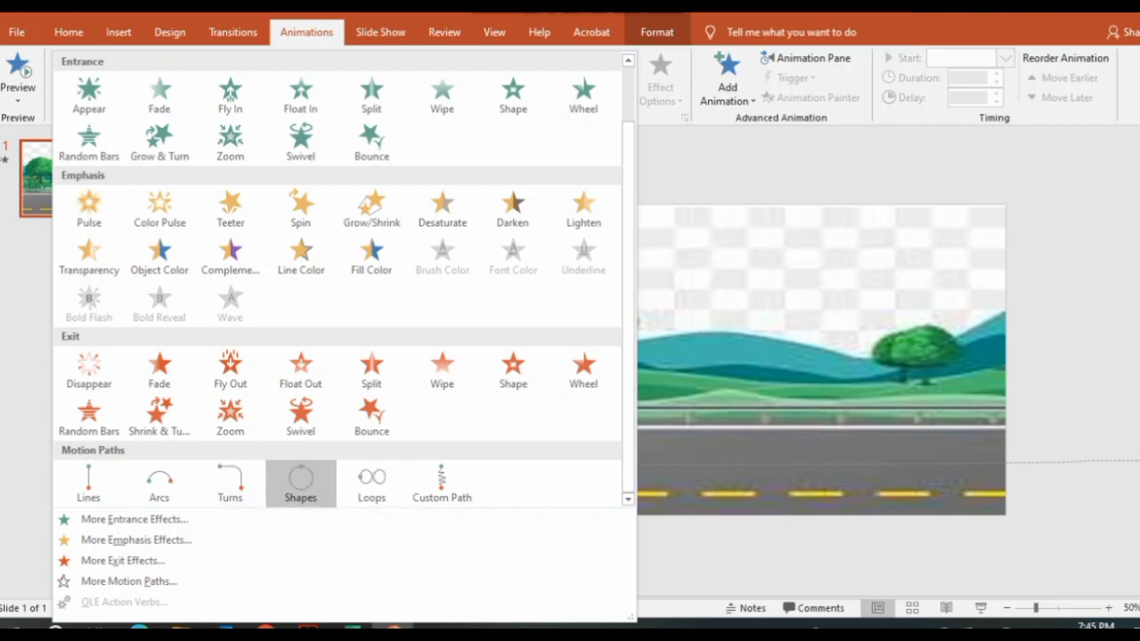
{"action": "left_click", "coordinate": [441, 485]}
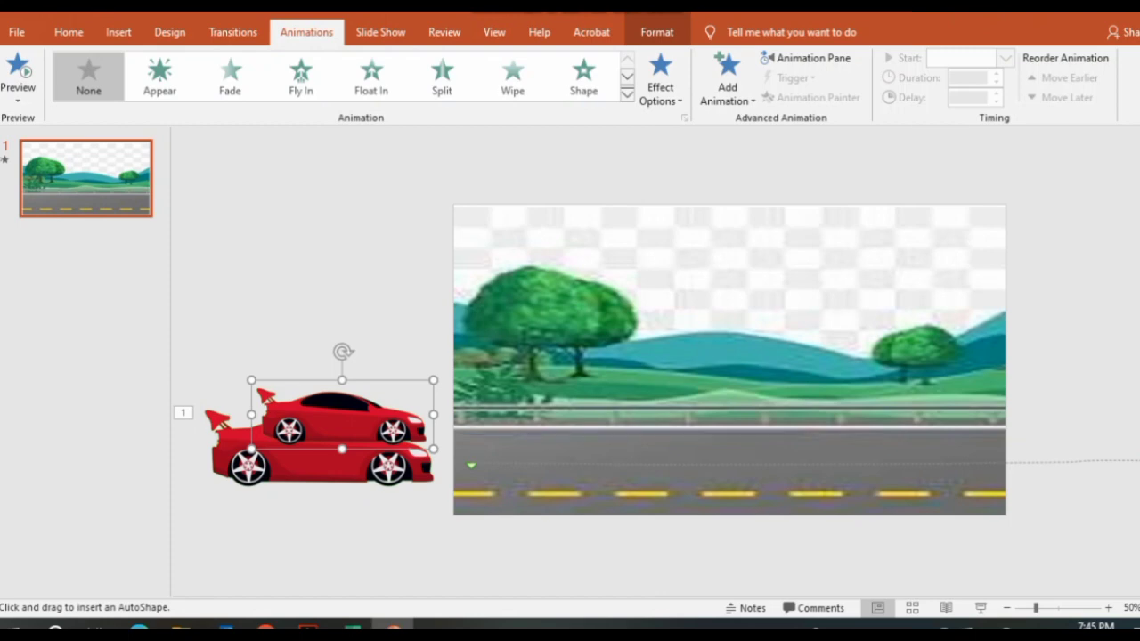
{"action": "left_click_drag", "start_coordinate": [1007, 430], "coordinate": [1130, 428]}
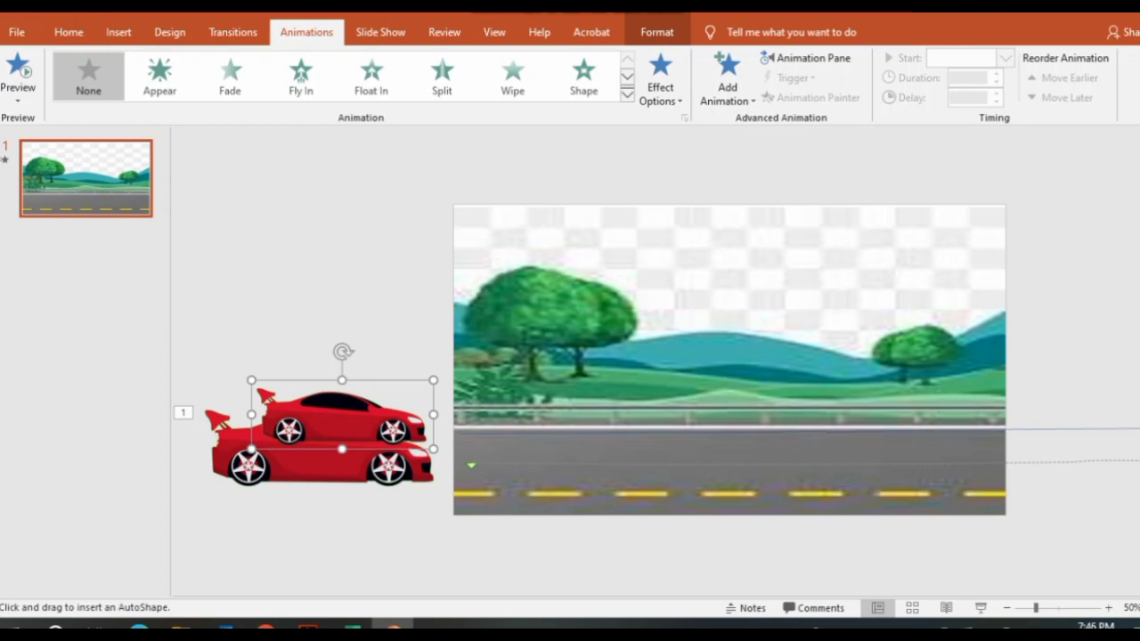
{"action": "double_click", "coordinate": [1130, 428]}
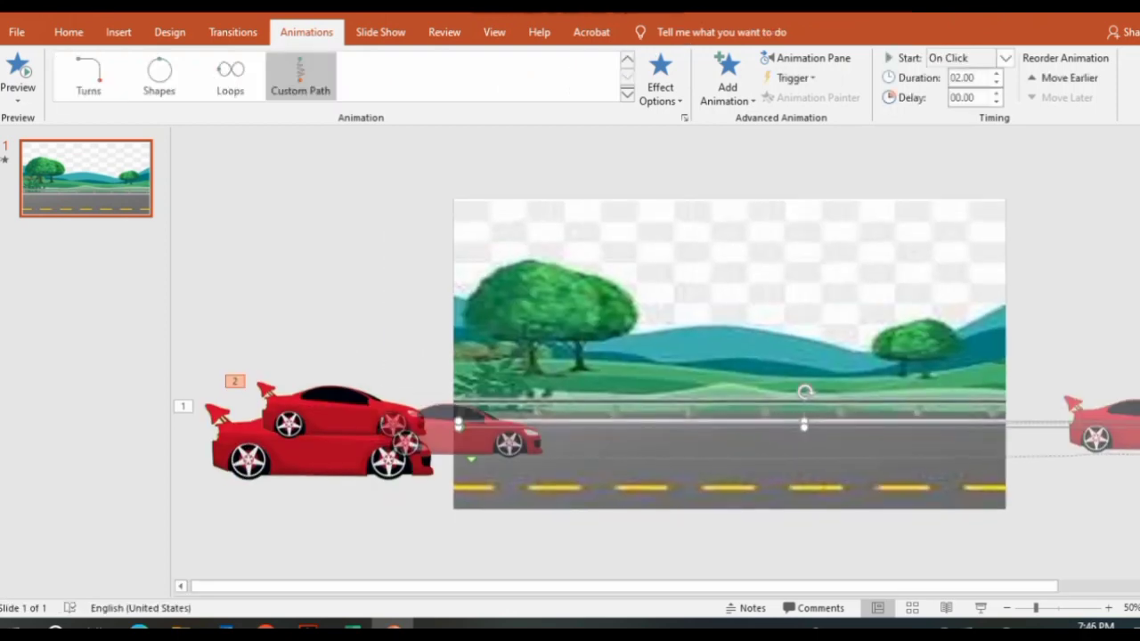
{"action": "key", "text": "Escape"}
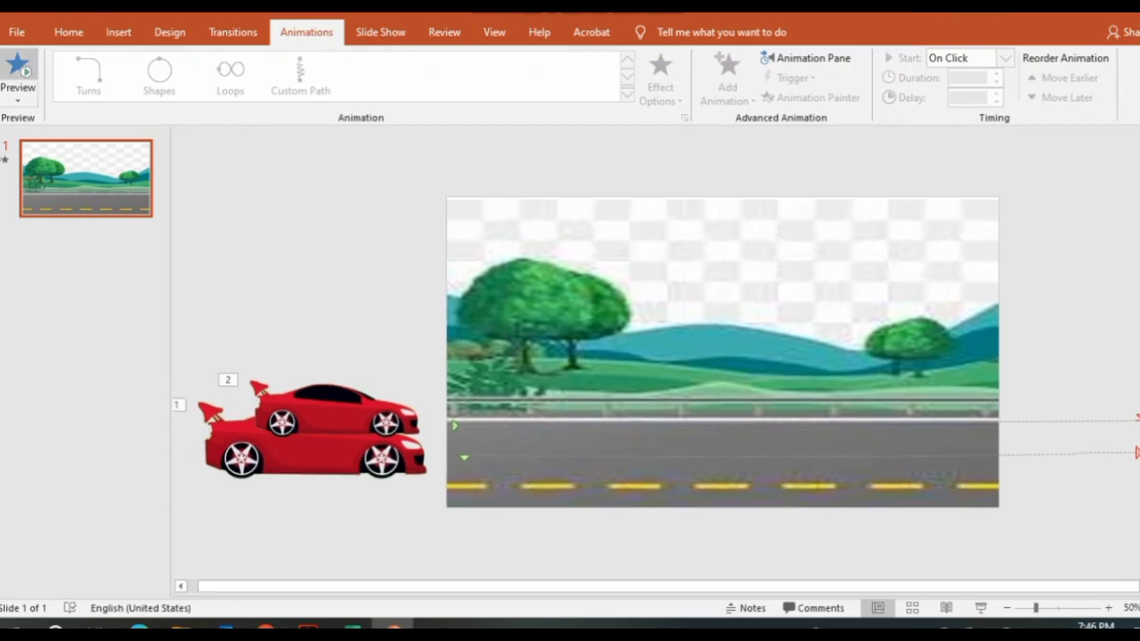
{"action": "left_click", "coordinate": [18, 70]}
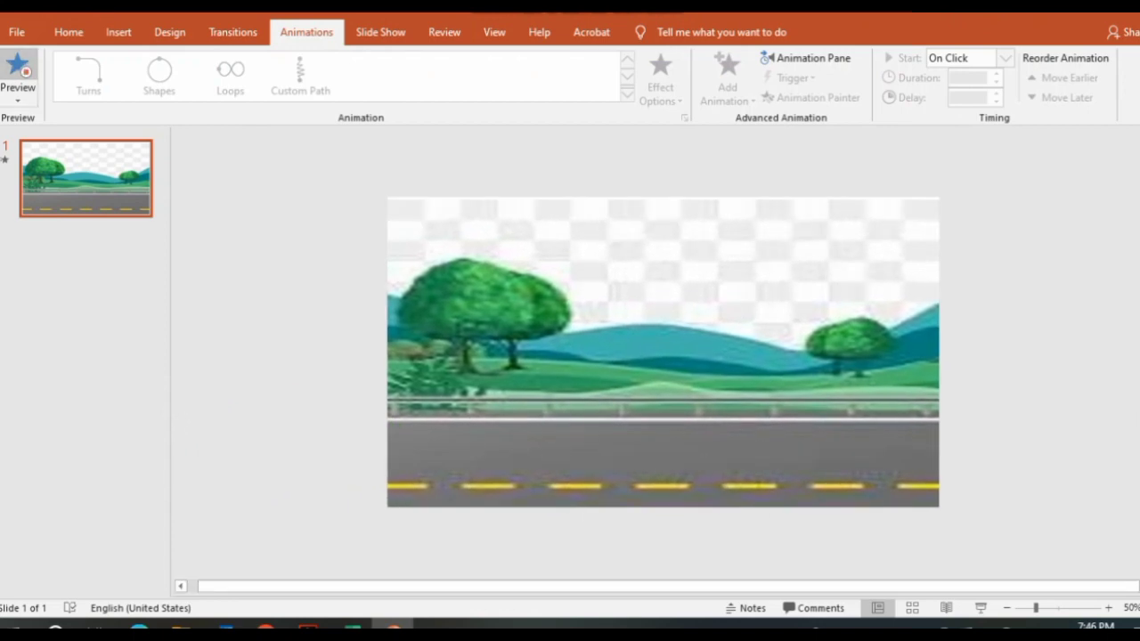